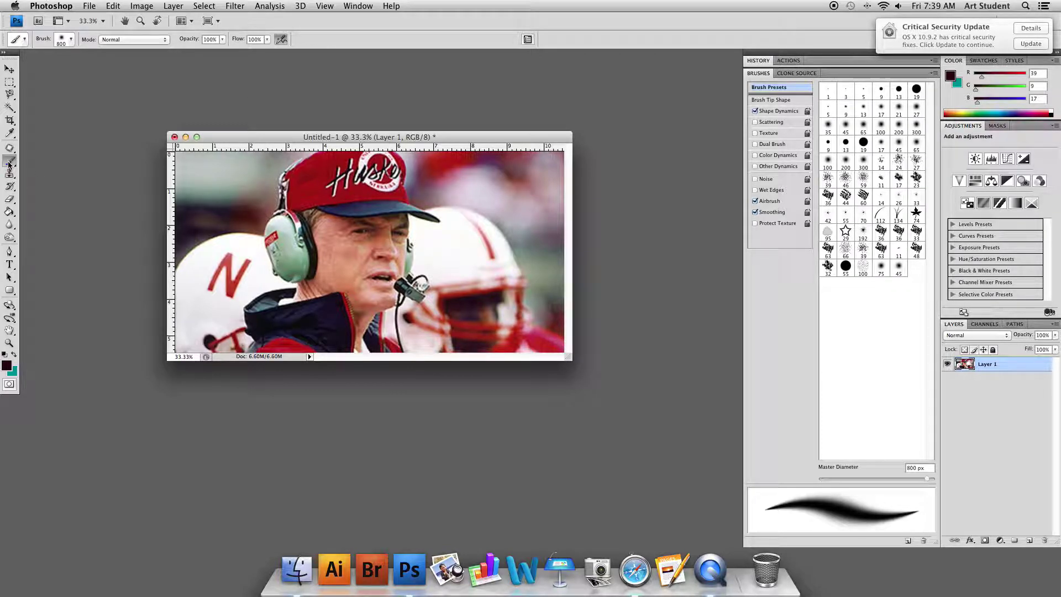
# Step: Check the document's image size settings without changing them and duplicate Layer 1
pyautogui.click(7, 109)
pyautogui.click(59, 116)
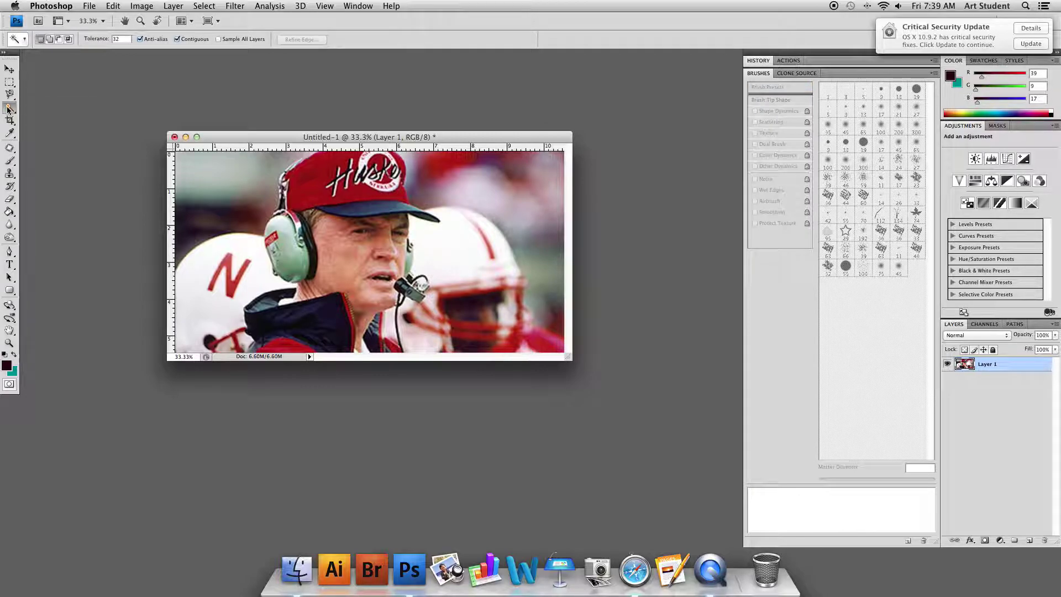
pyautogui.press('super+alt+i')
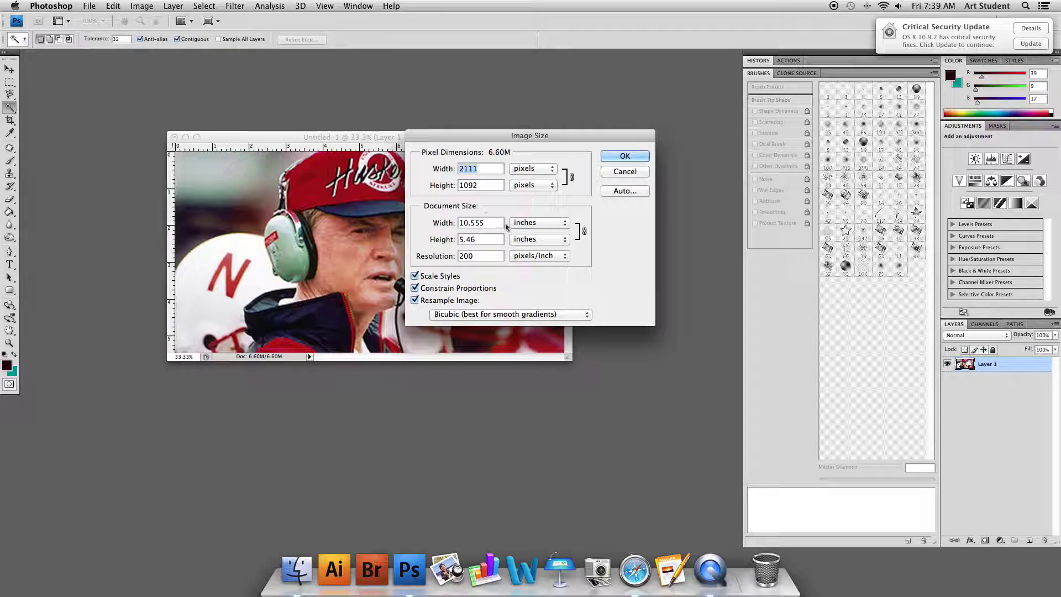
pyautogui.click(619, 160)
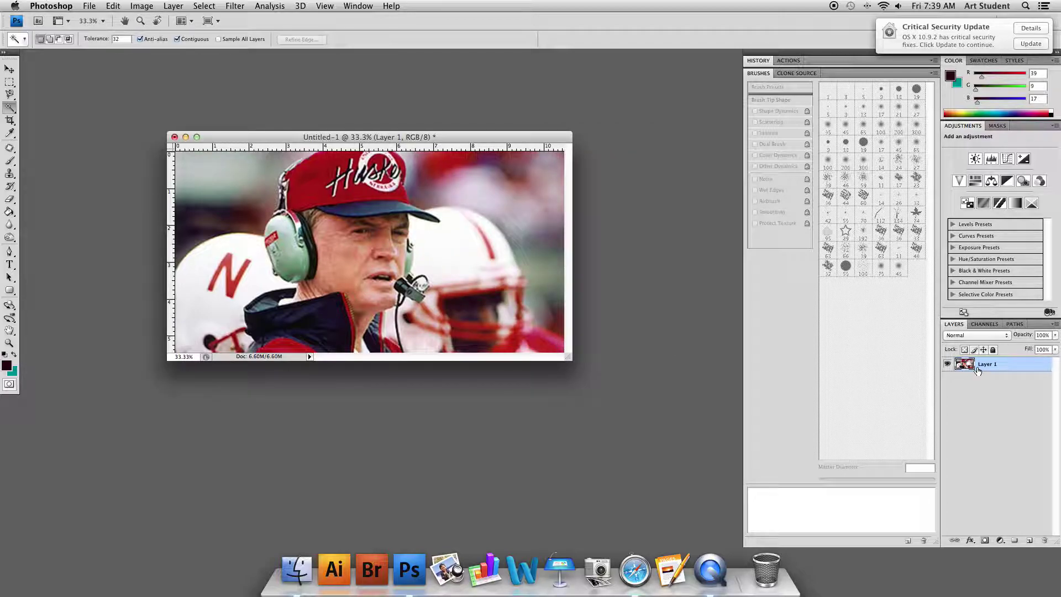
pyautogui.press('super+j')
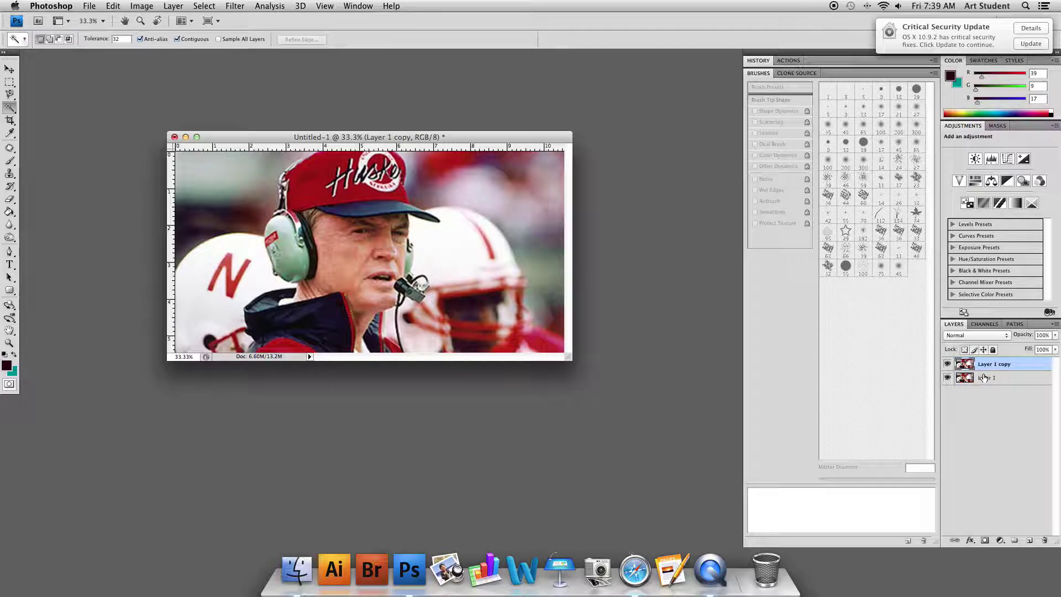
# Step: Build a Magic Wand selection of the red cap, headset earpiece, face, jacket, both white helmets and the dark face-mask opening
pyautogui.click(309, 192)
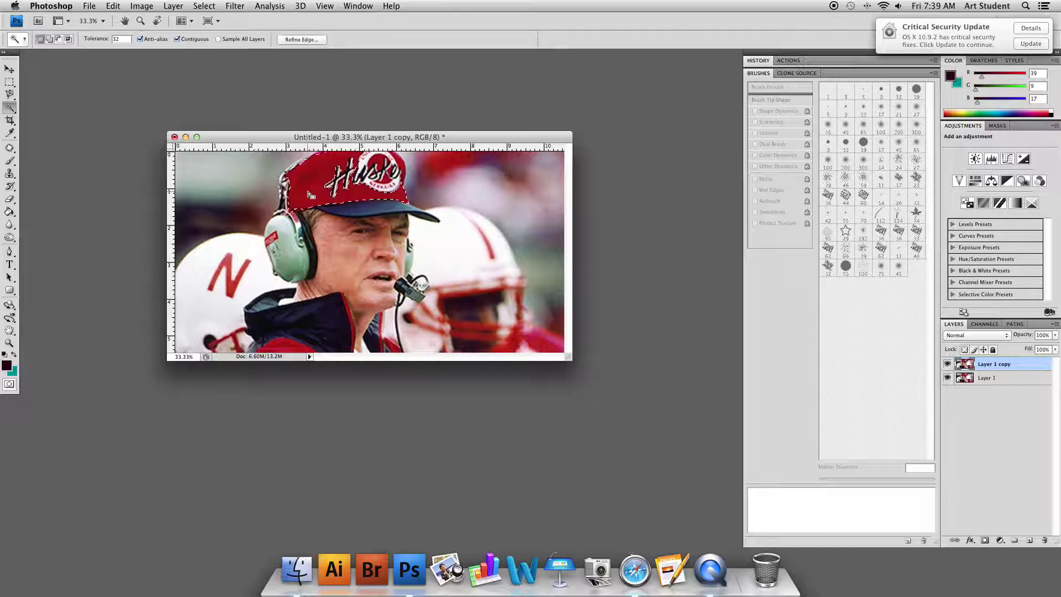
pyautogui.press('shift')
pyautogui.keyDown('shift'); pyautogui.click(292, 266); pyautogui.keyUp('shift')
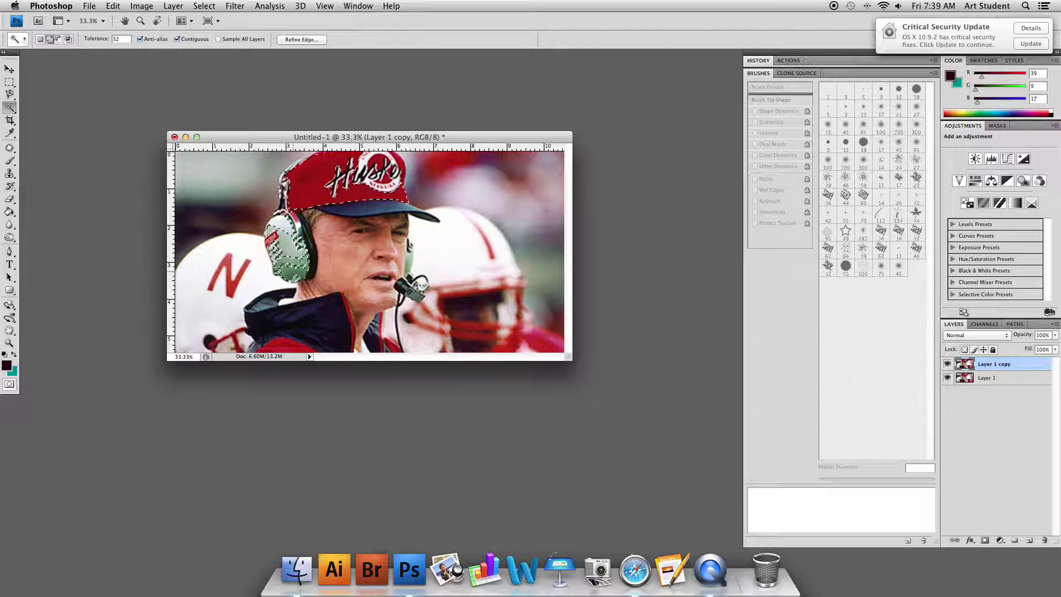
pyautogui.keyDown('shift'); pyautogui.click(342, 250); pyautogui.keyUp('shift')
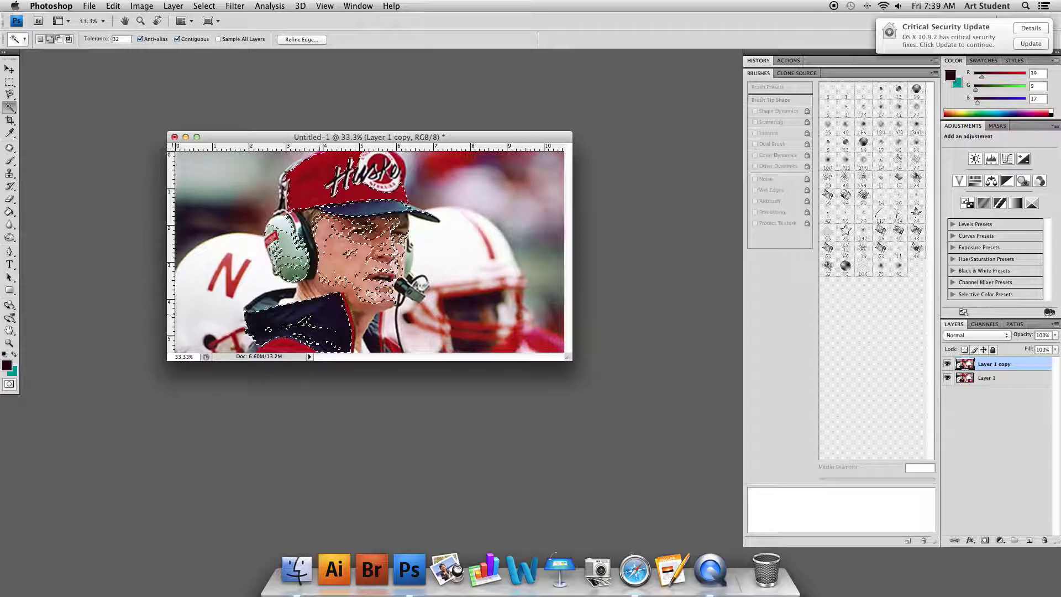
pyautogui.keyDown('shift'); pyautogui.click(218, 305); pyautogui.keyUp('shift')
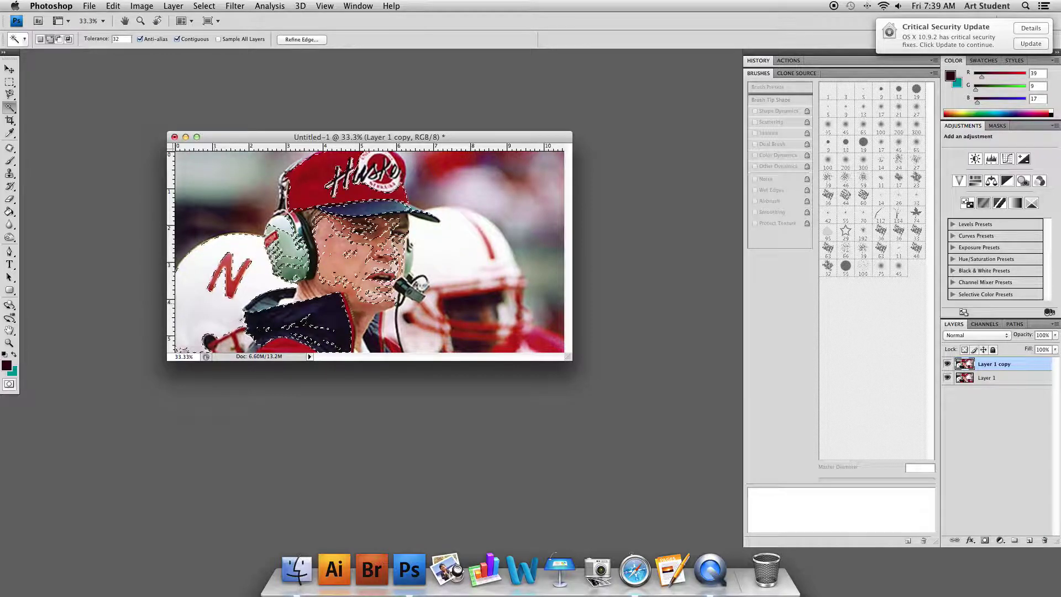
pyautogui.keyDown('shift'); pyautogui.click(458, 262); pyautogui.keyUp('shift')
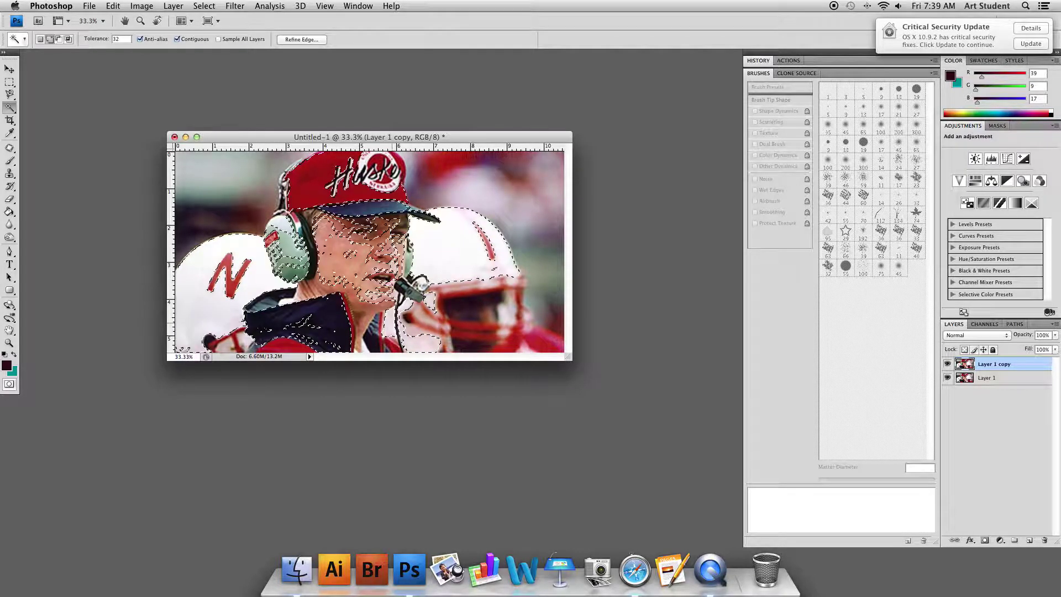
pyautogui.keyDown('shift'); pyautogui.click(487, 320); pyautogui.keyUp('shift')
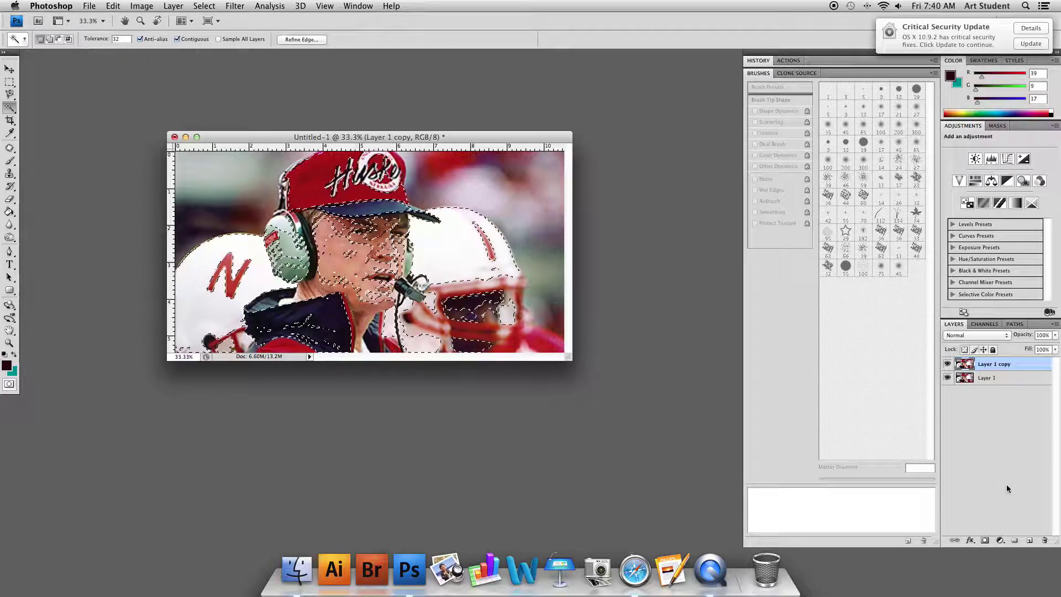
# Step: Add a new layer above Layer 1 copy and choose the Spatter 39 pixels tip for the Brush tool
pyautogui.click(1029, 541)
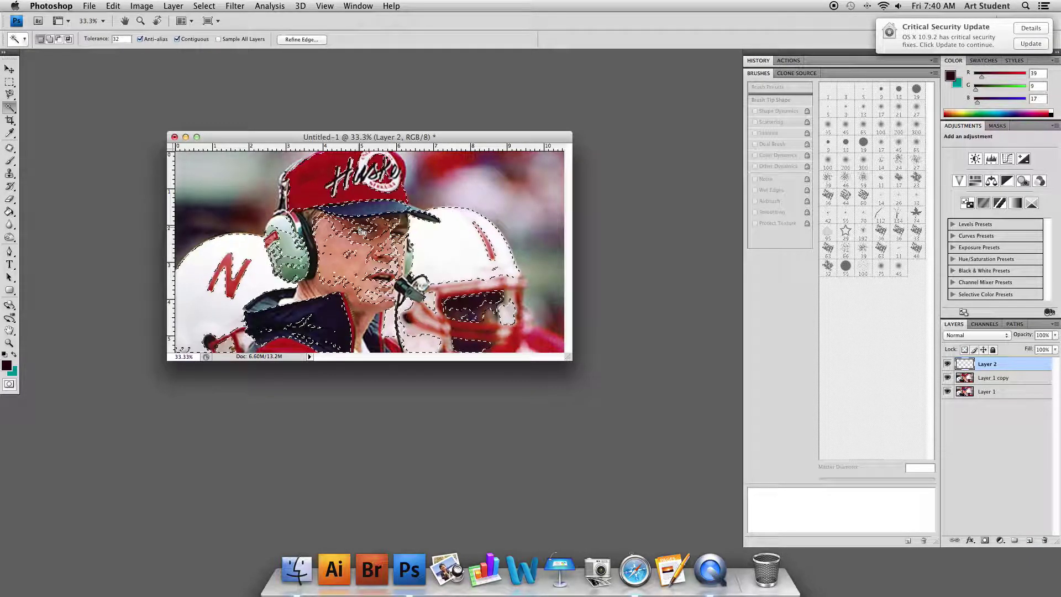
pyautogui.click(10, 160)
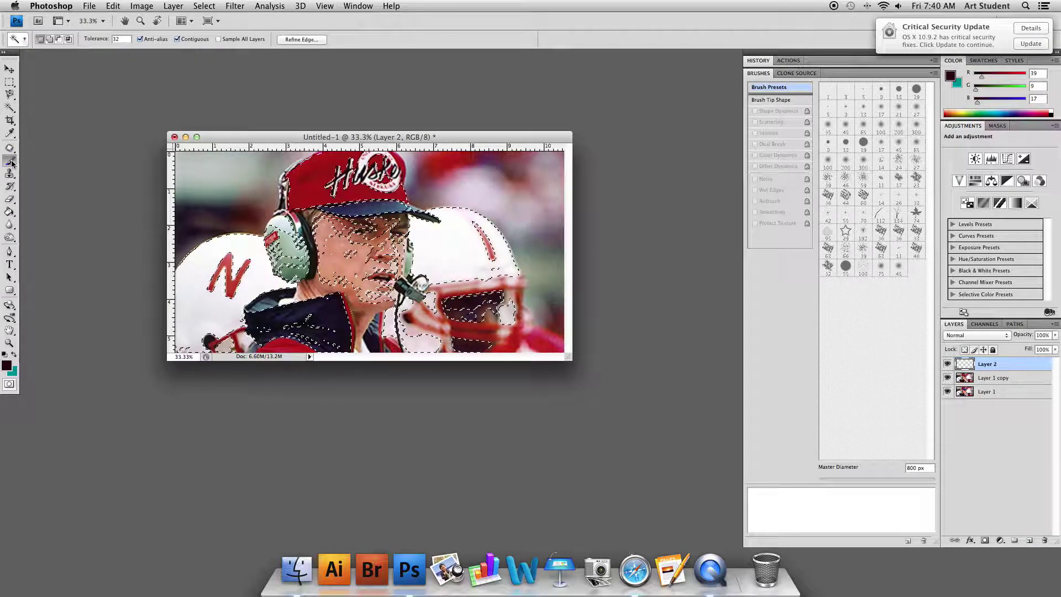
pyautogui.click(51, 158)
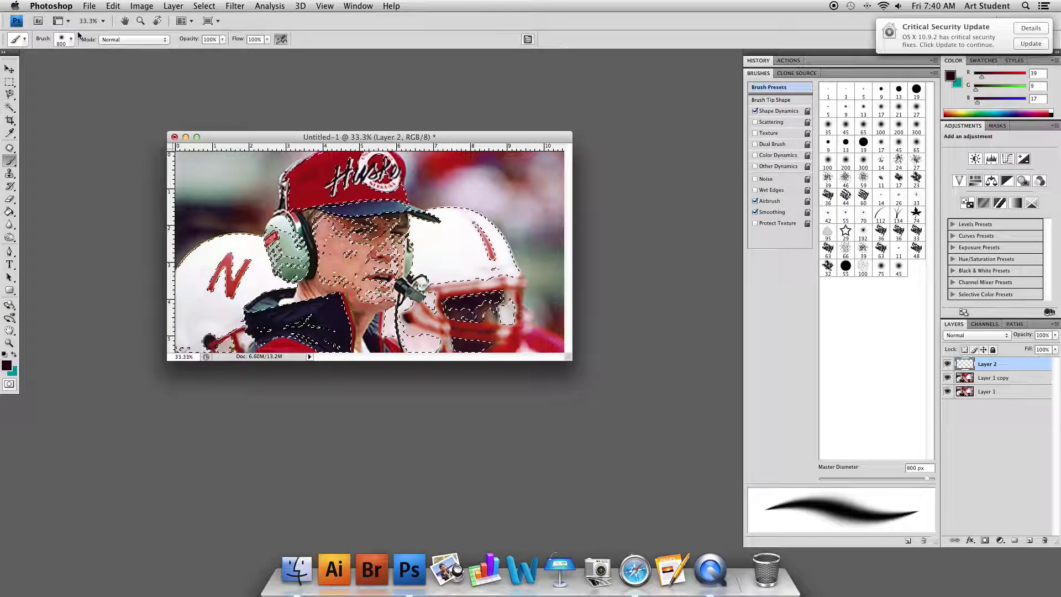
pyautogui.click(70, 39)
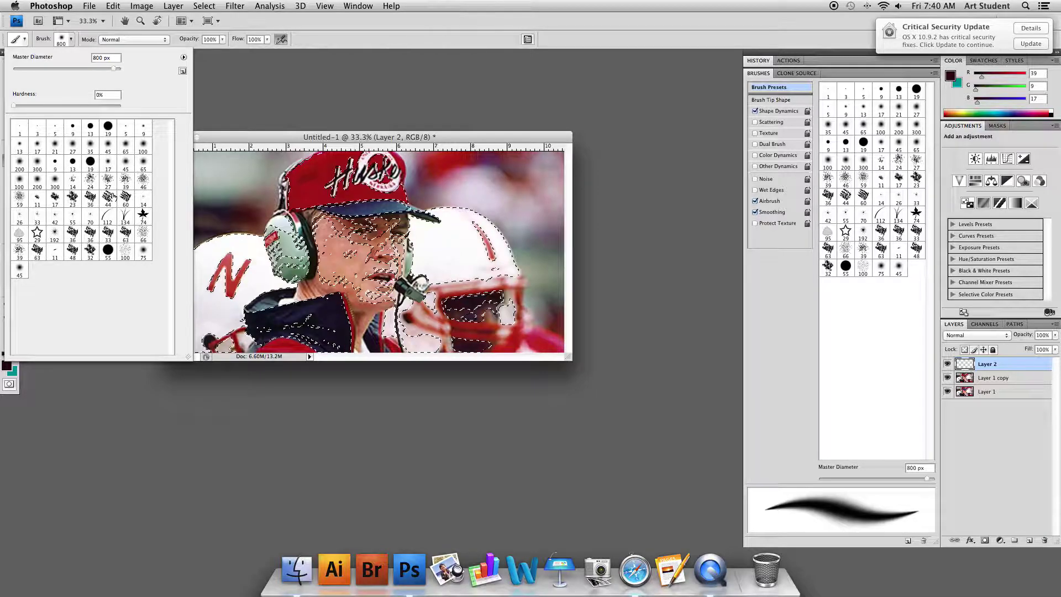
pyautogui.click(126, 180)
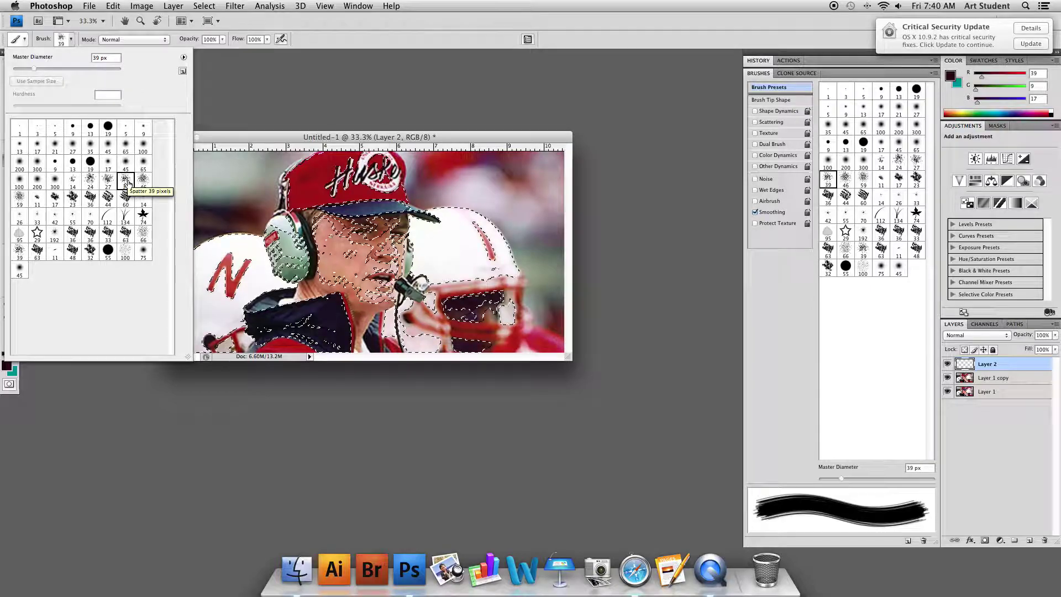
pyautogui.click(70, 40)
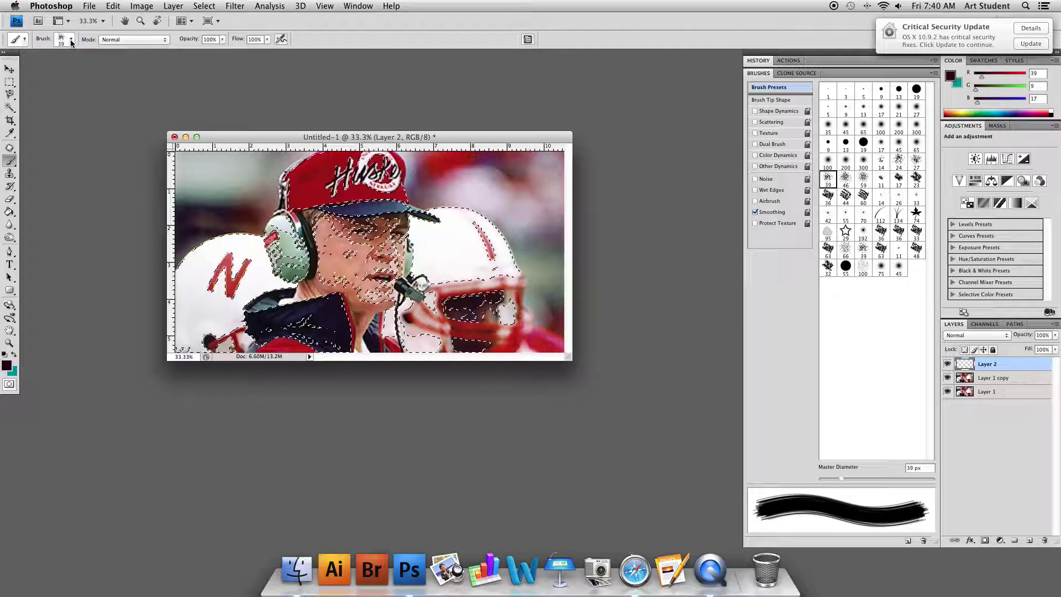
# Step: Enlarge the spatter brush's master diameter to 600 px
pyautogui.press(']')
pyautogui.press(']')
pyautogui.press(']')
pyautogui.press(']')
pyautogui.press(']')
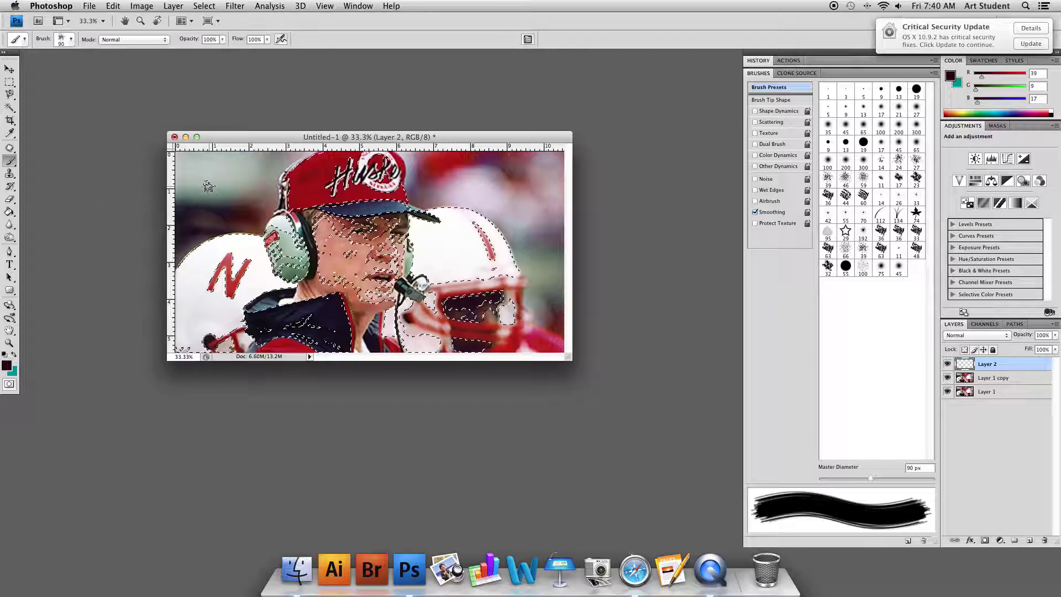
pyautogui.press(']')
pyautogui.press(']')
pyautogui.press(']')
pyautogui.press(']')
pyautogui.press(']')
pyautogui.press(']')
pyautogui.press(']')
pyautogui.press(']')
pyautogui.press(']')
pyautogui.press(']')
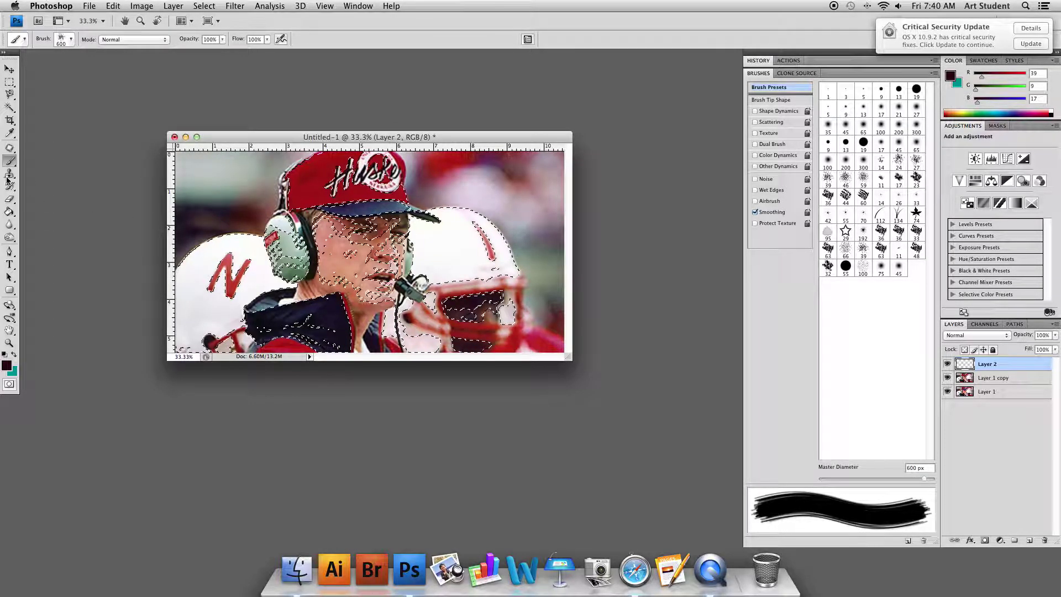
# Step: Set the foreground color to near-black (R 9, G 0, B 3) and enable the brush's airbrush option
pyautogui.click(10, 365)
pyautogui.click(523, 294)
pyautogui.click(641, 151)
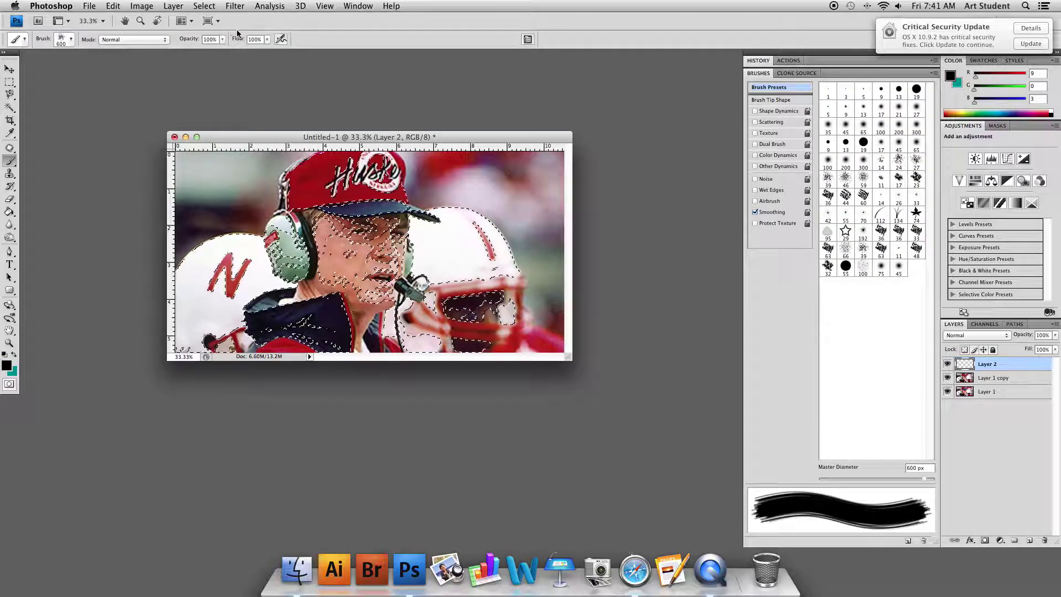
pyautogui.click(281, 41)
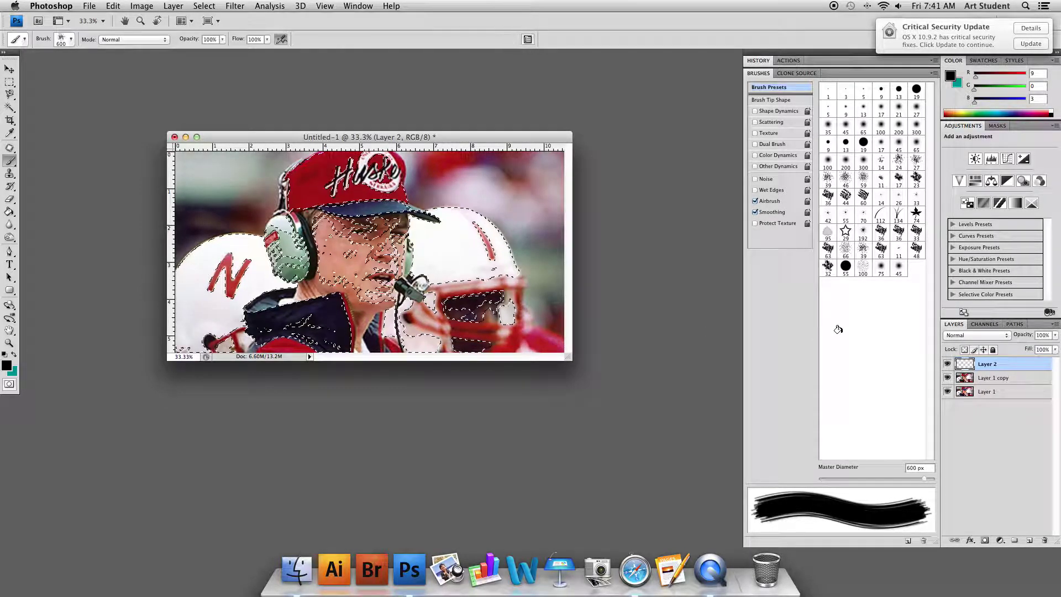
# Step: Hide Layer 1 copy and Layer 1, and paint the whole selected area near-black on Layer 2
pyautogui.click(947, 377)
pyautogui.click(947, 392)
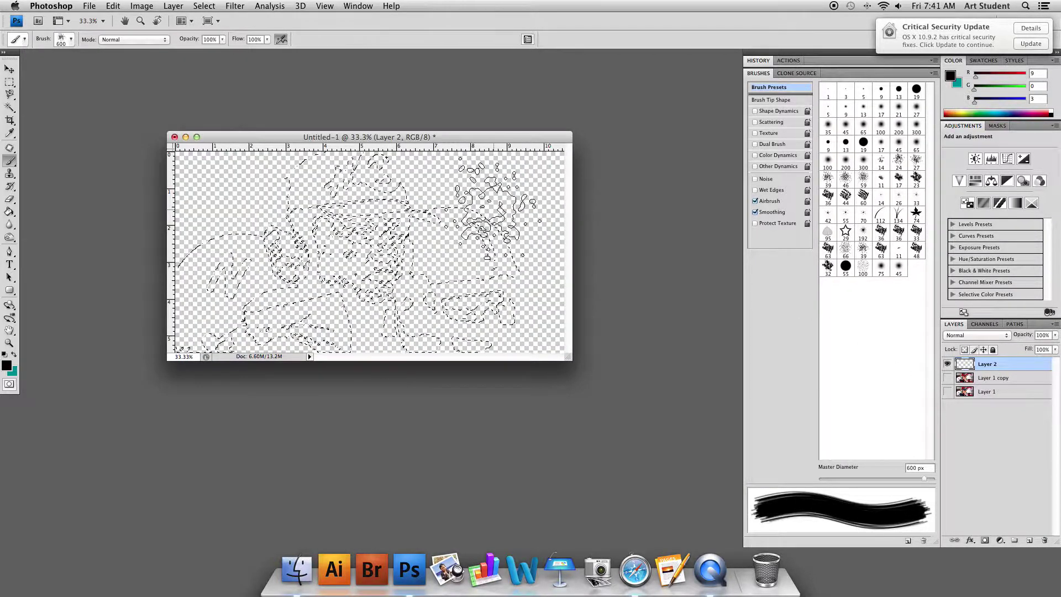
pyautogui.moveTo(180, 362)
pyautogui.mouseDown()
pyautogui.moveTo(326, 321)
pyautogui.moveTo(203, 354)
pyautogui.moveTo(415, 203)
pyautogui.moveTo(307, 226)
pyautogui.moveTo(354, 183)
pyautogui.moveTo(276, 215)
pyautogui.moveTo(287, 198)
pyautogui.moveTo(477, 293)
pyautogui.moveTo(475, 315)
pyautogui.moveTo(511, 217)
pyautogui.moveTo(506, 295)
pyautogui.moveTo(413, 281)
pyautogui.moveTo(365, 309)
pyautogui.mouseUp()
pyautogui.moveTo(348, 243)
pyautogui.mouseDown()
pyautogui.moveTo(332, 232)
pyautogui.moveTo(354, 221)
pyautogui.moveTo(343, 243)
pyautogui.moveTo(354, 243)
pyautogui.moveTo(342, 241)
pyautogui.mouseUp()
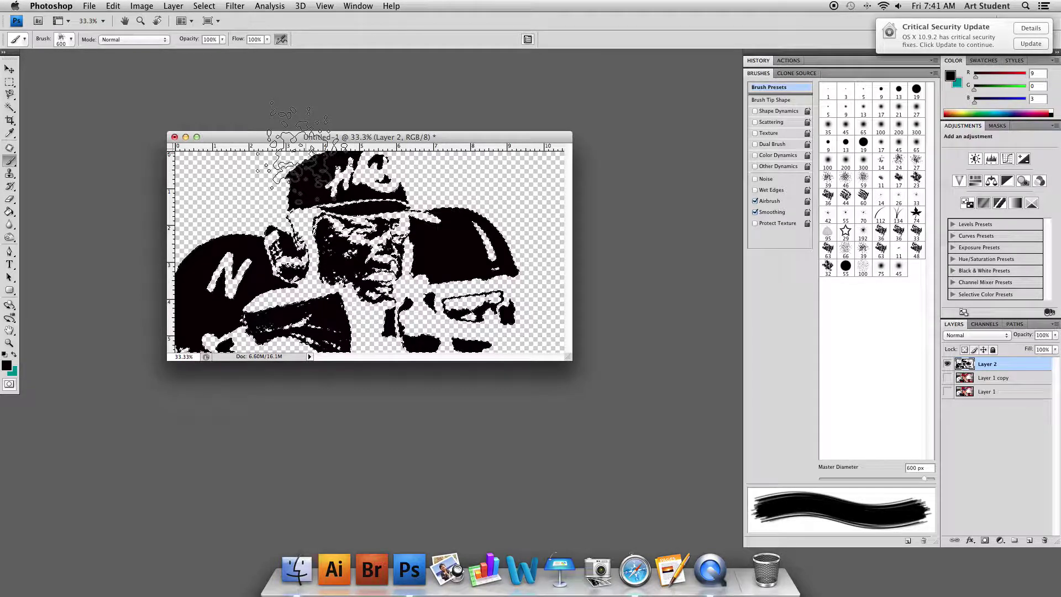
# Step: Save the selection as a new channel named "Tom 1"
pyautogui.click(206, 7)
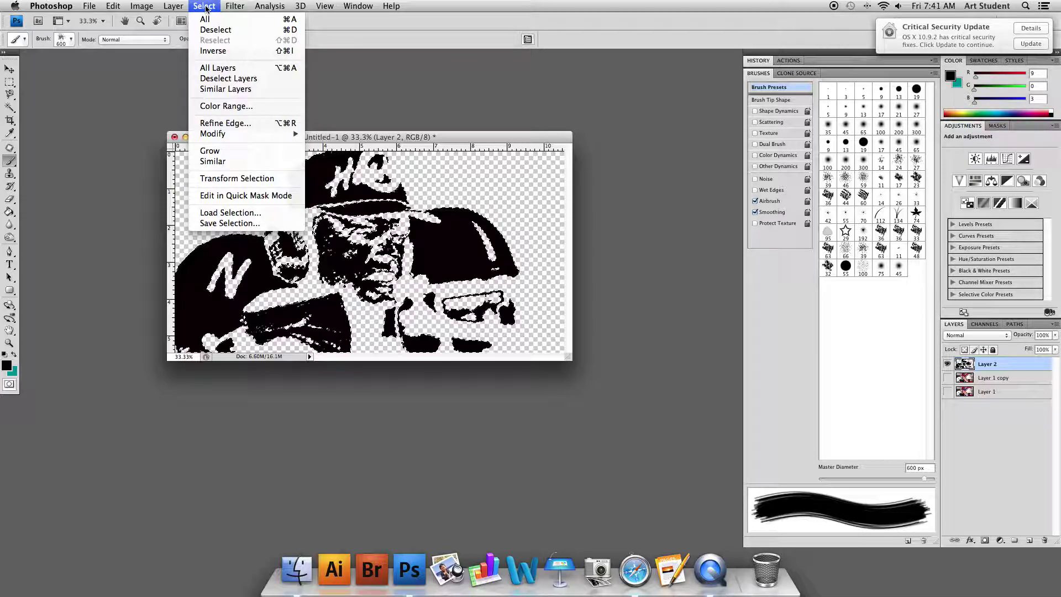
pyautogui.click(229, 224)
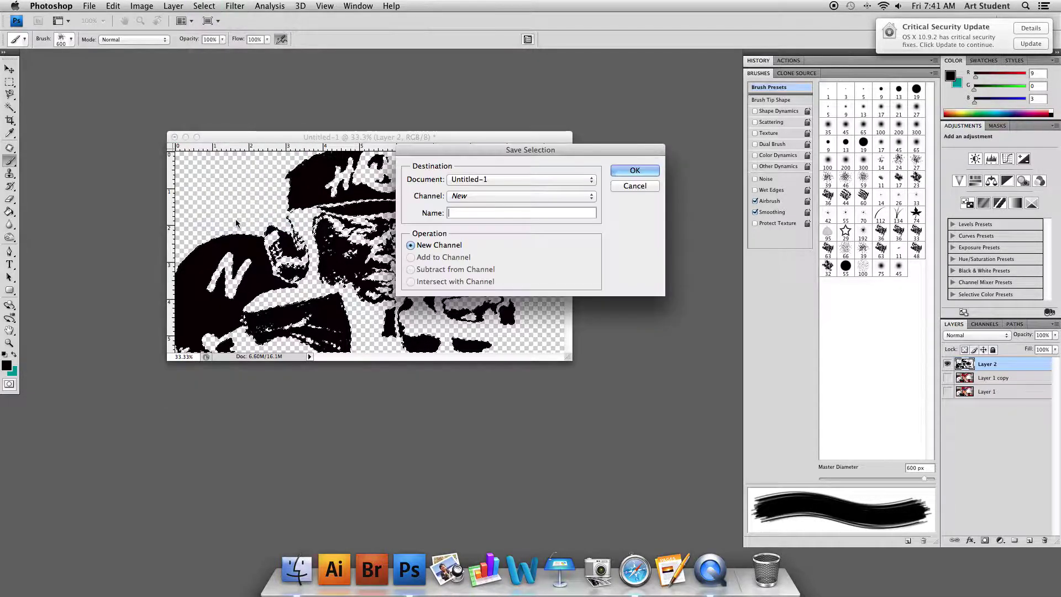
pyautogui.write('Tom 1')
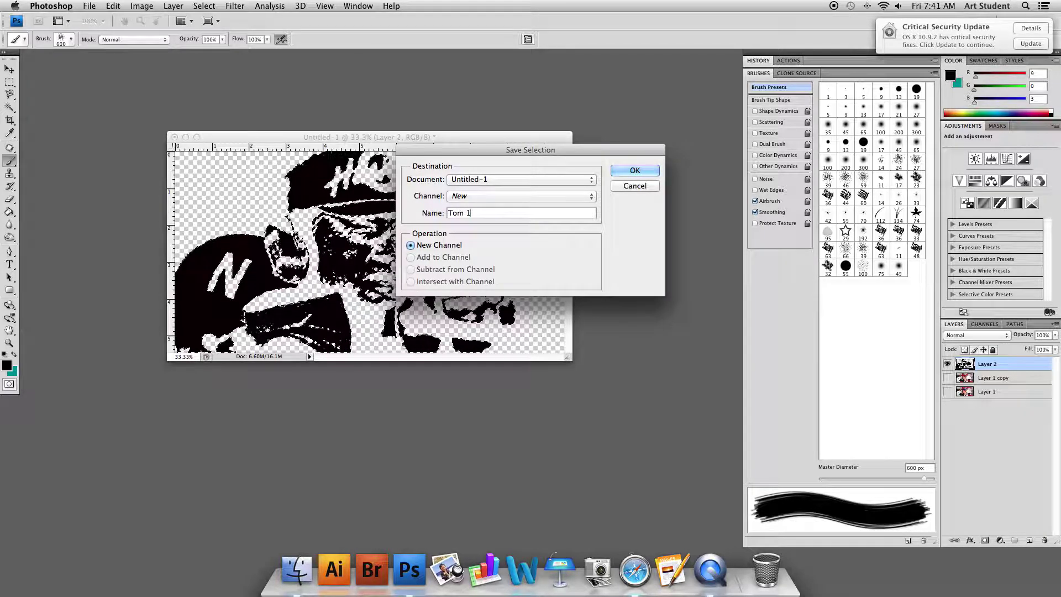
pyautogui.press('Return')
pyautogui.press('super+d')
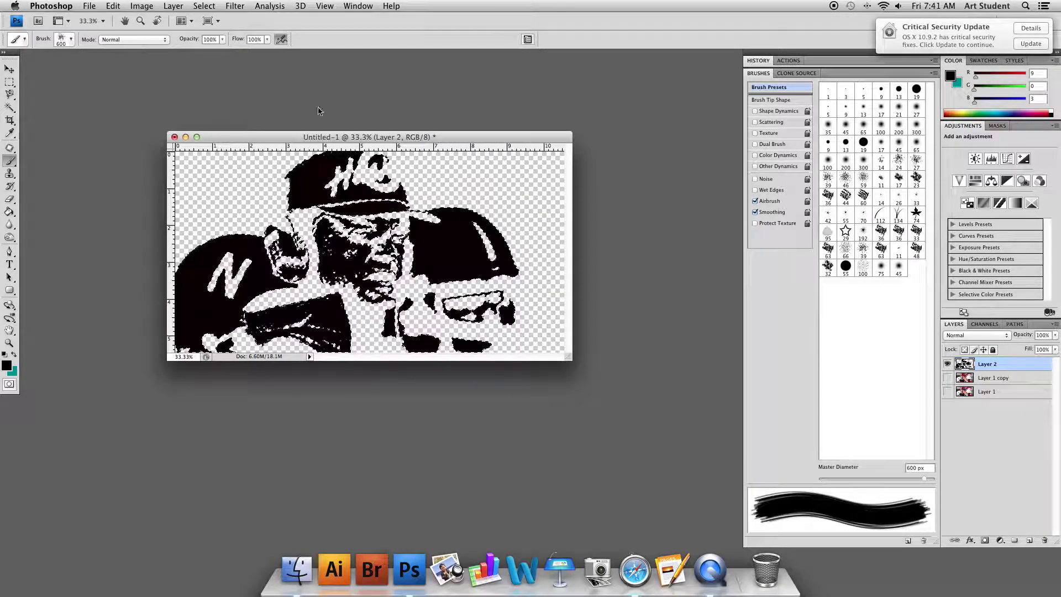
# Step: Show Layer 1 copy, hide Layer 2 and clear the current selection
pyautogui.click(947, 377)
pyautogui.click(948, 364)
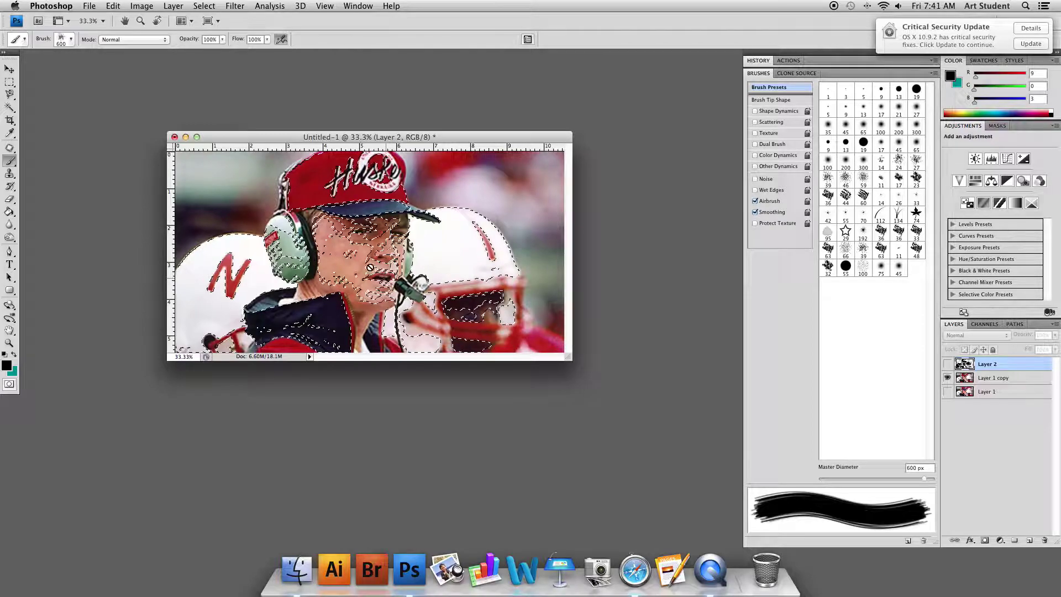
pyautogui.click(204, 6)
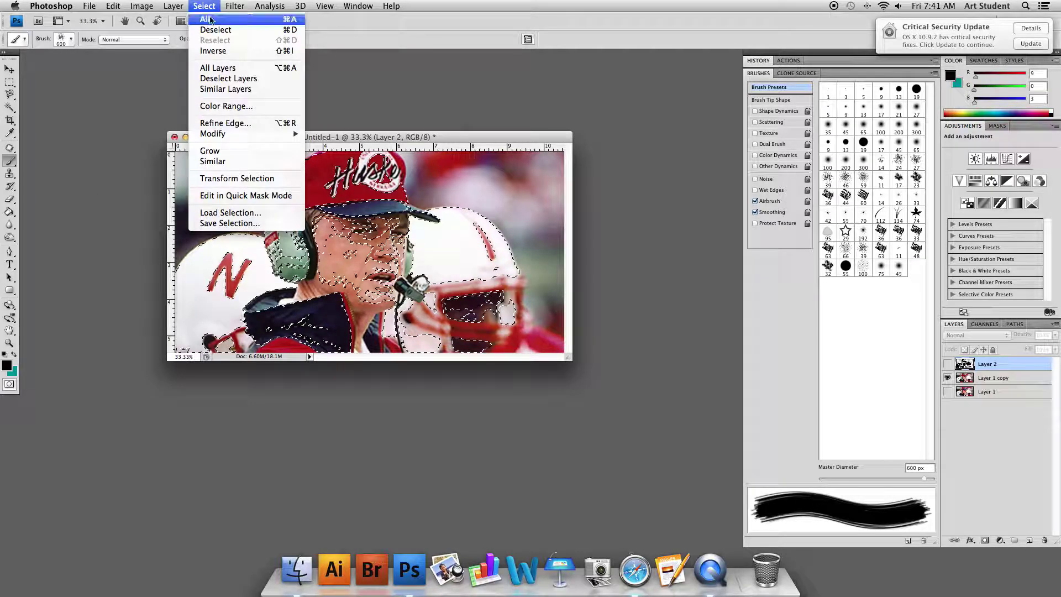
pyautogui.click(218, 31)
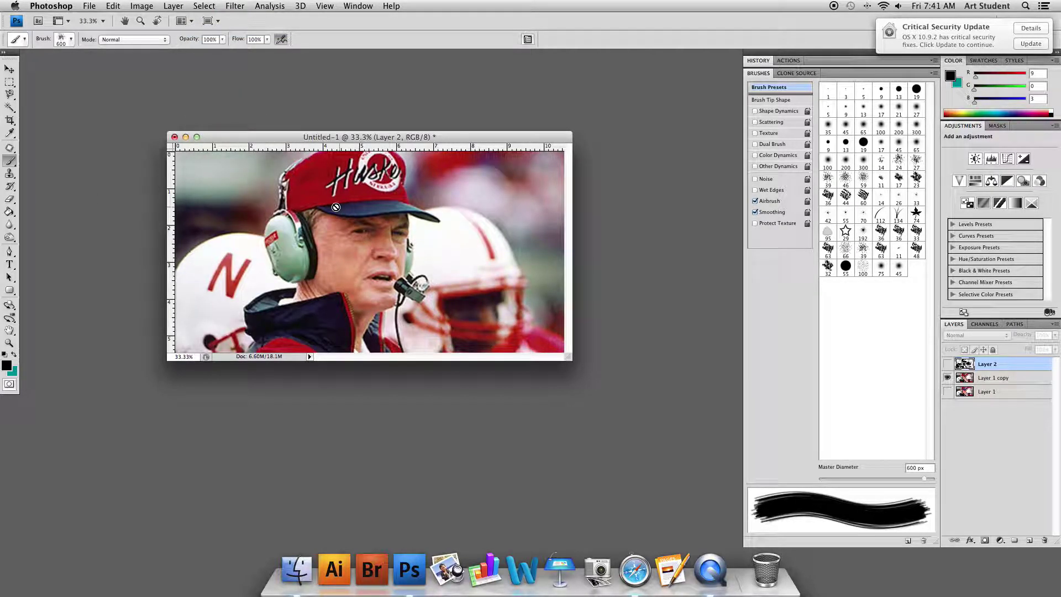
# Step: Switch to the Magic Wand, clear the unwanted selection and make Layer 1 copy the active layer
pyautogui.click(9, 109)
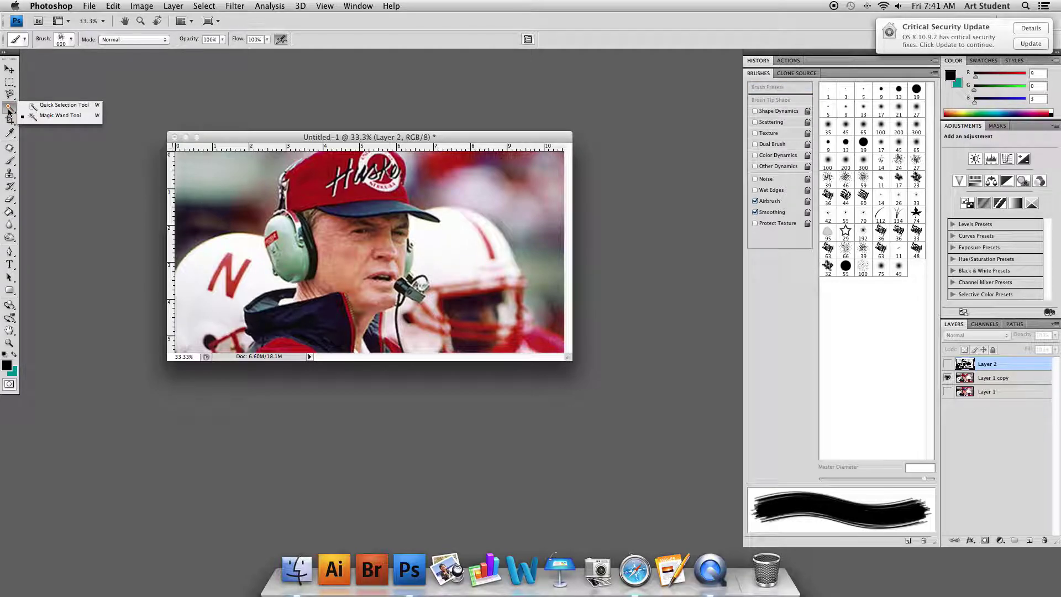
pyautogui.click(60, 115)
pyautogui.click(220, 175)
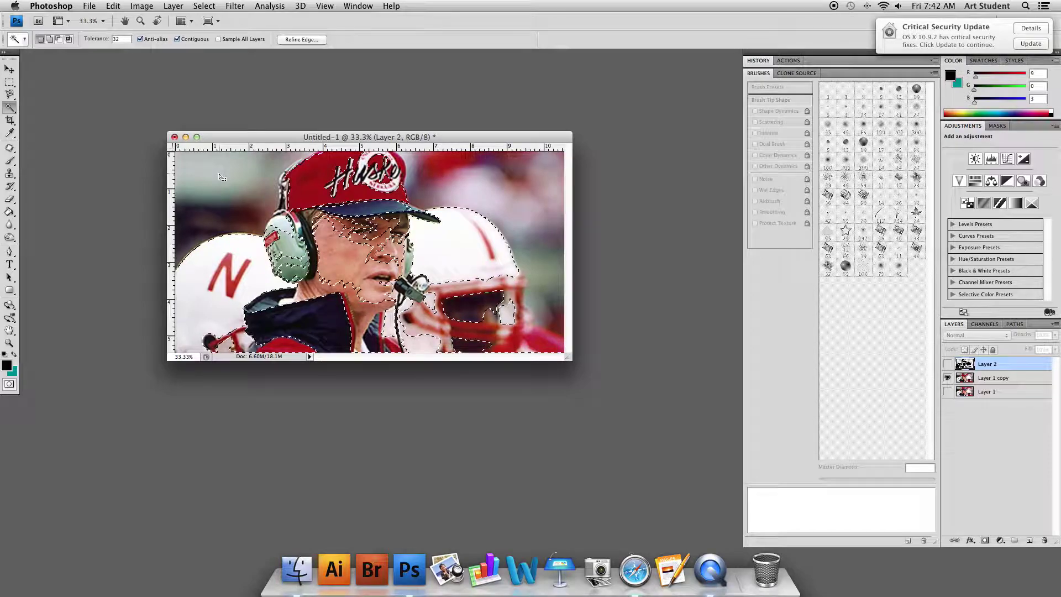
pyautogui.press('super+d')
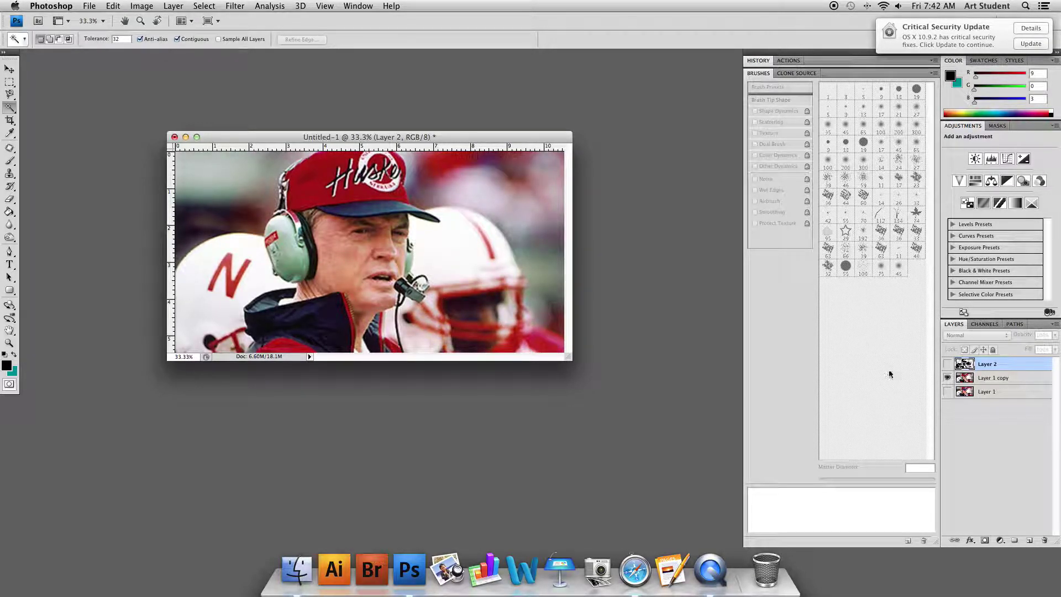
pyautogui.click(948, 390)
pyautogui.click(969, 378)
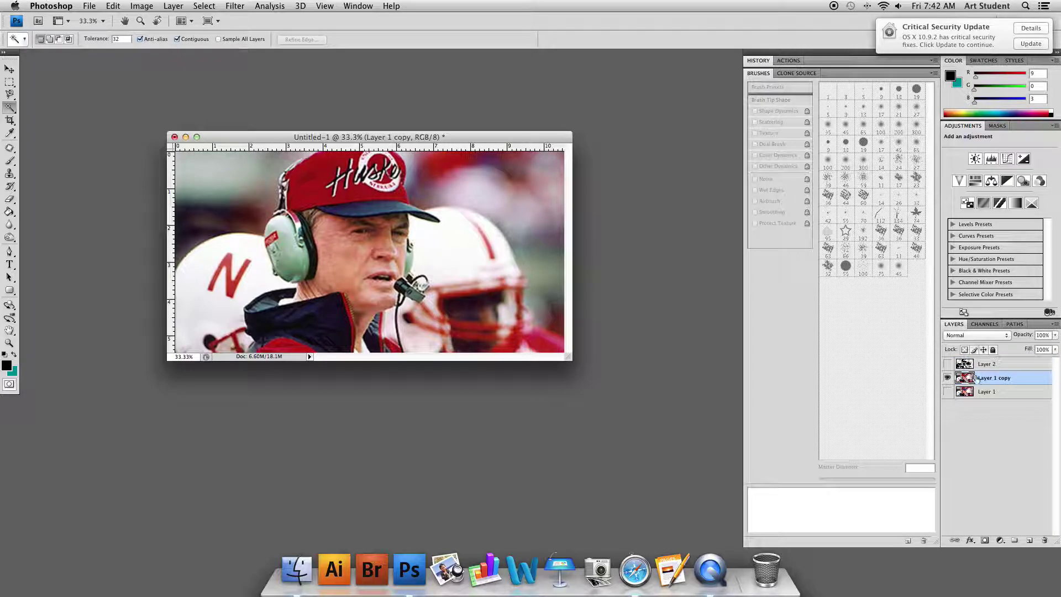
# Step: Select the blurred background areas on both sides of the coach on Layer 1 copy with the Magic Wand, adding each region to the selection
pyautogui.click(190, 185)
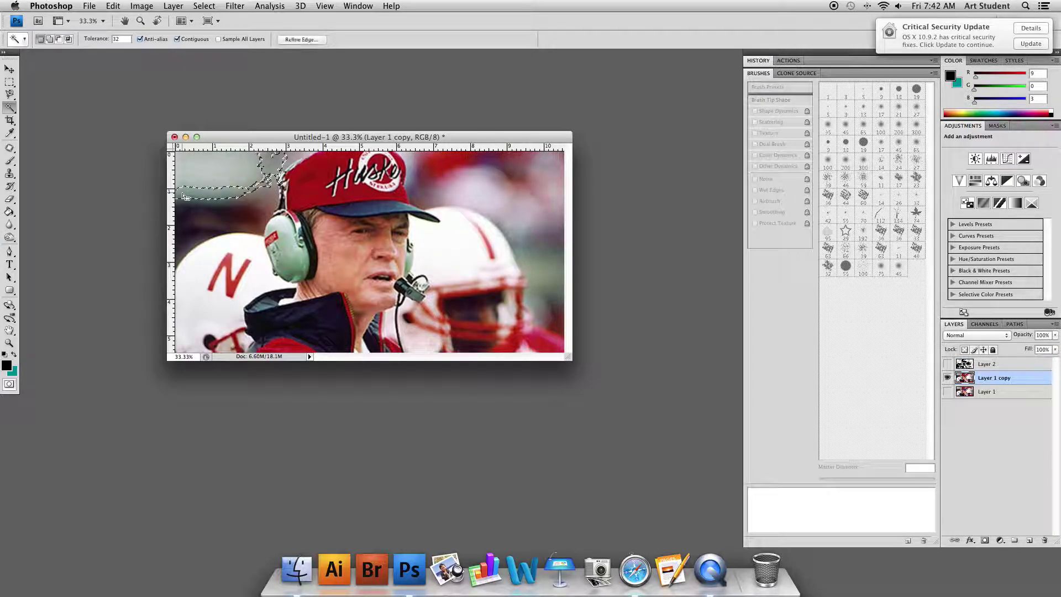
pyautogui.keyDown('shift'); pyautogui.click(211, 176); pyautogui.keyUp('shift')
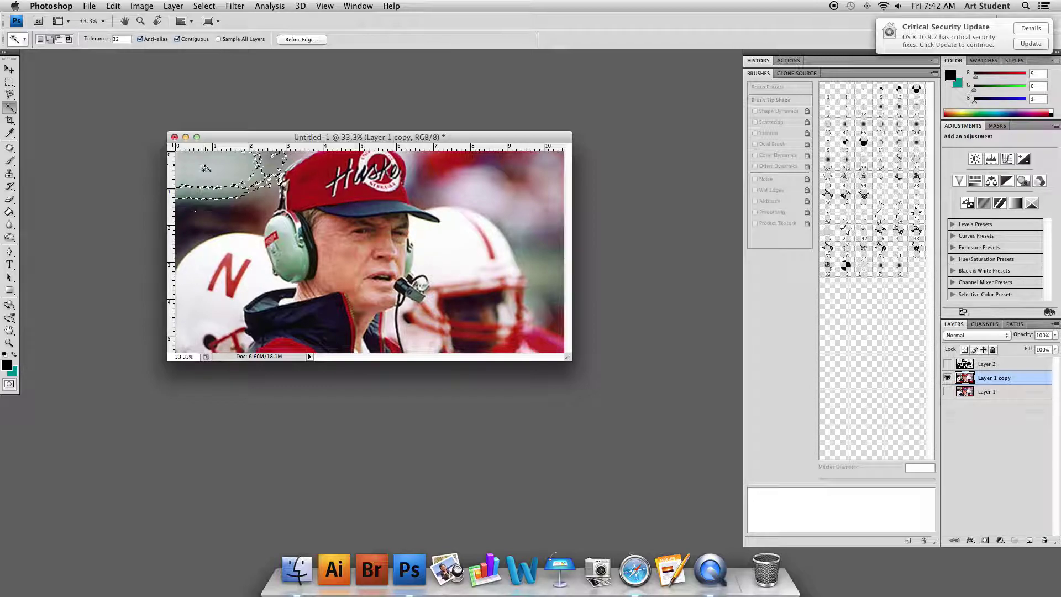
pyautogui.keyDown('shift'); pyautogui.click(194, 223); pyautogui.keyUp('shift')
pyautogui.keyDown('shift'); pyautogui.click(503, 172); pyautogui.keyUp('shift')
pyautogui.keyDown('shift'); pyautogui.click(415, 171); pyautogui.keyUp('shift')
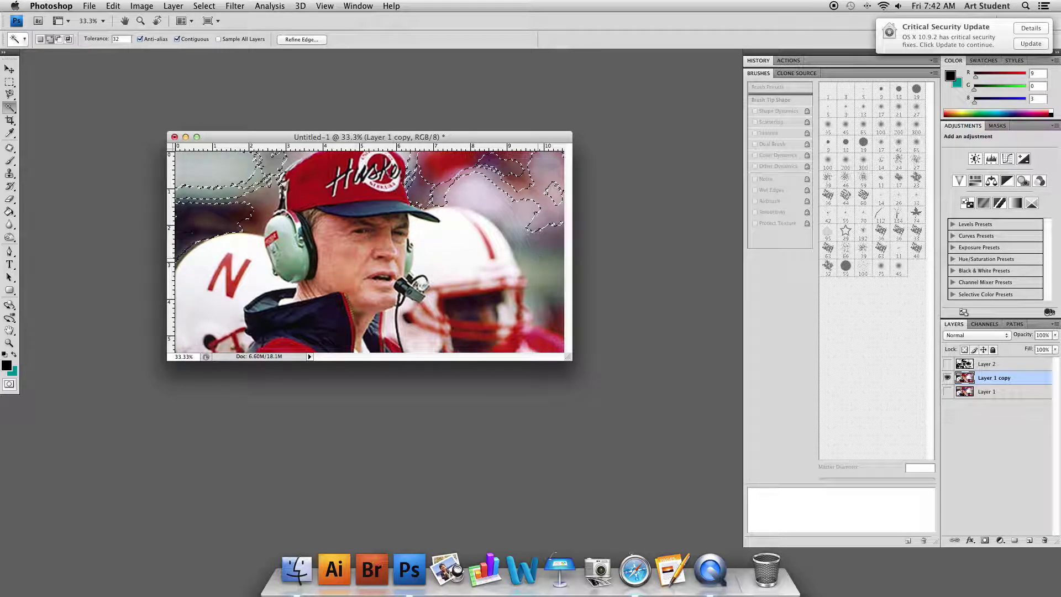
pyautogui.keyDown('shift'); pyautogui.click(490, 204); pyautogui.keyUp('shift')
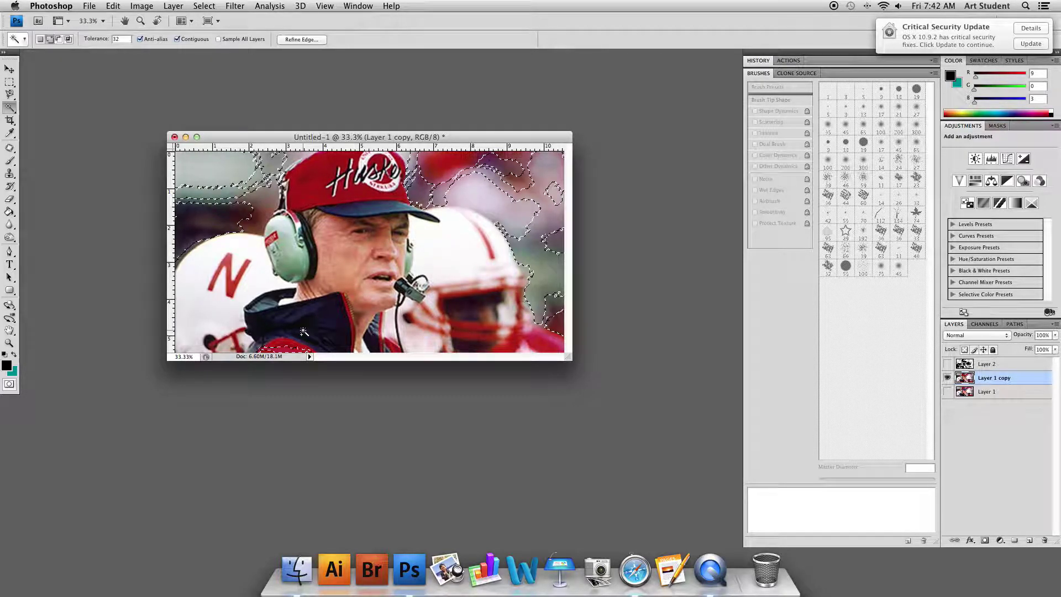
# Step: Compare the background selection with the black shapes on Layer 2, with and without Layer 1 copy visible
pyautogui.click(947, 364)
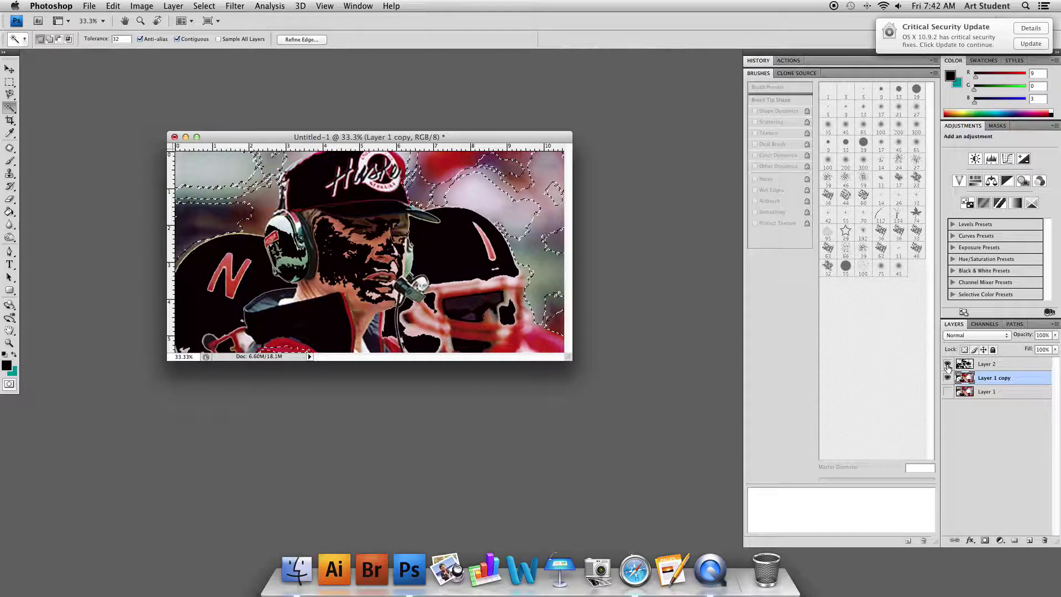
pyautogui.click(947, 377)
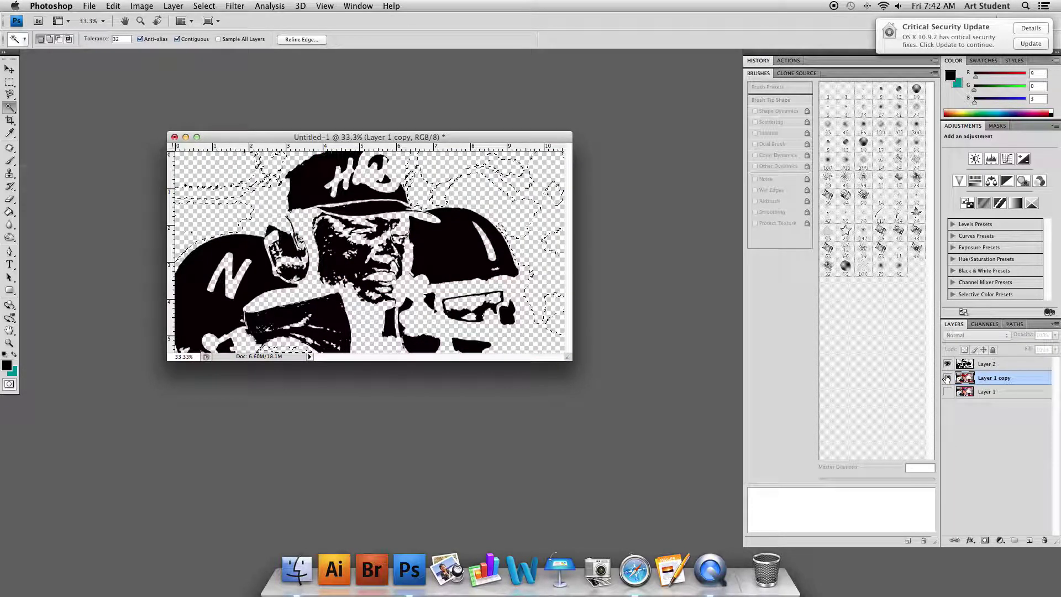
pyautogui.click(947, 377)
pyautogui.click(947, 365)
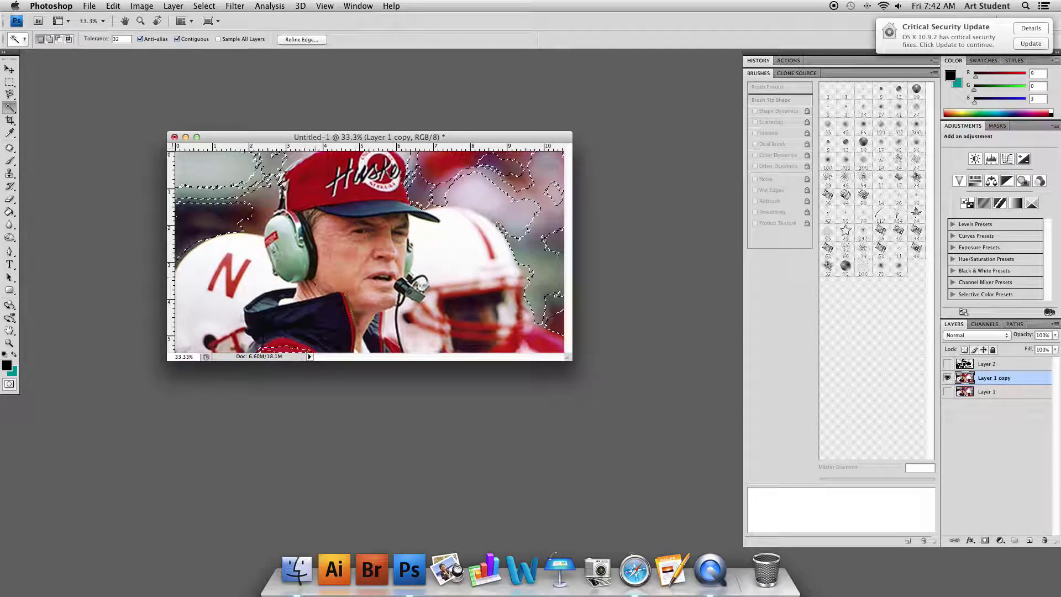
# Step: Add the red N on the helmet to the selection, and create a new layer with Layer 1 copy hidden
pyautogui.keyDown('shift'); pyautogui.click(232, 289); pyautogui.keyUp('shift')
pyautogui.click(1029, 540)
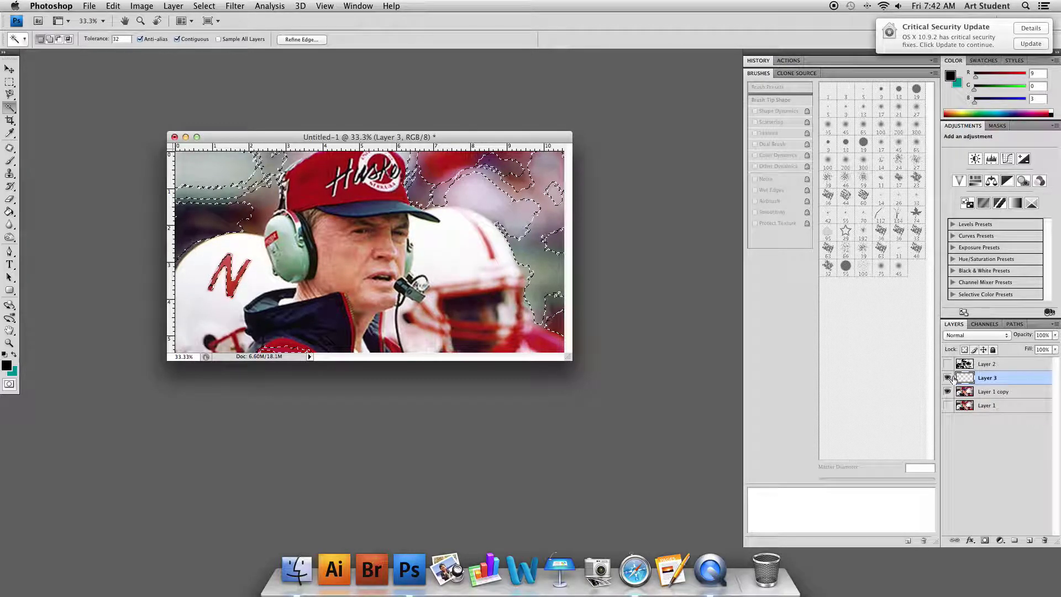
pyautogui.click(948, 392)
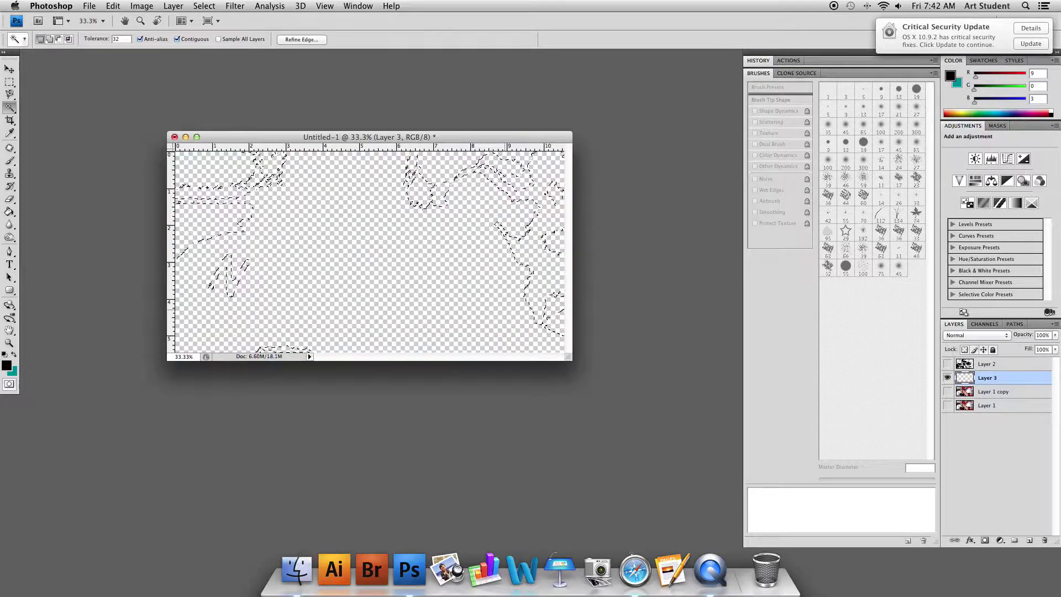
# Step: Set the foreground color to bright red (R 235, G 40, B 19)
pyautogui.click(7, 366)
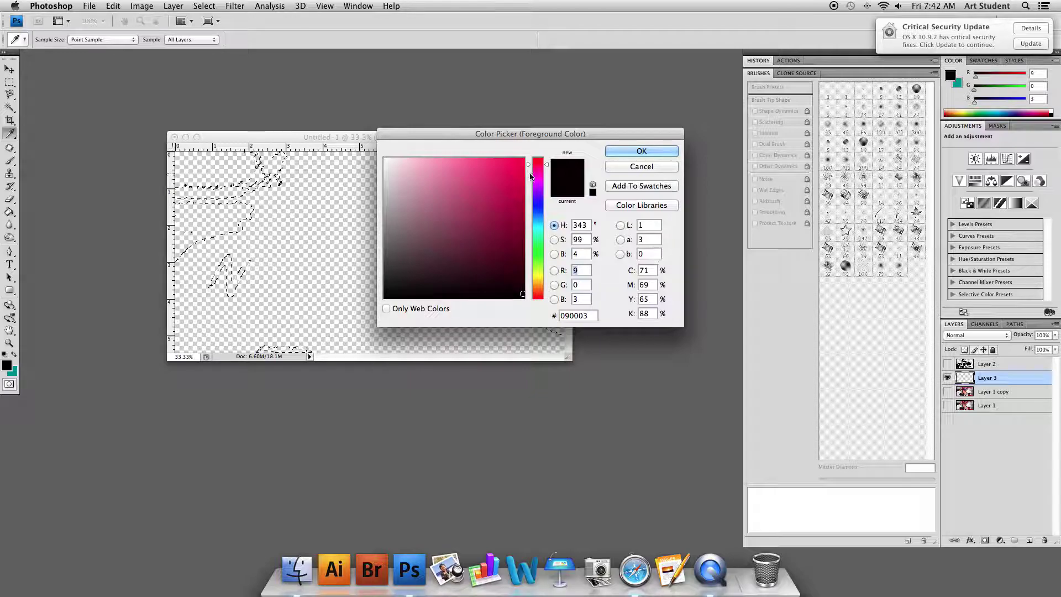
pyautogui.click(538, 297)
pyautogui.click(513, 168)
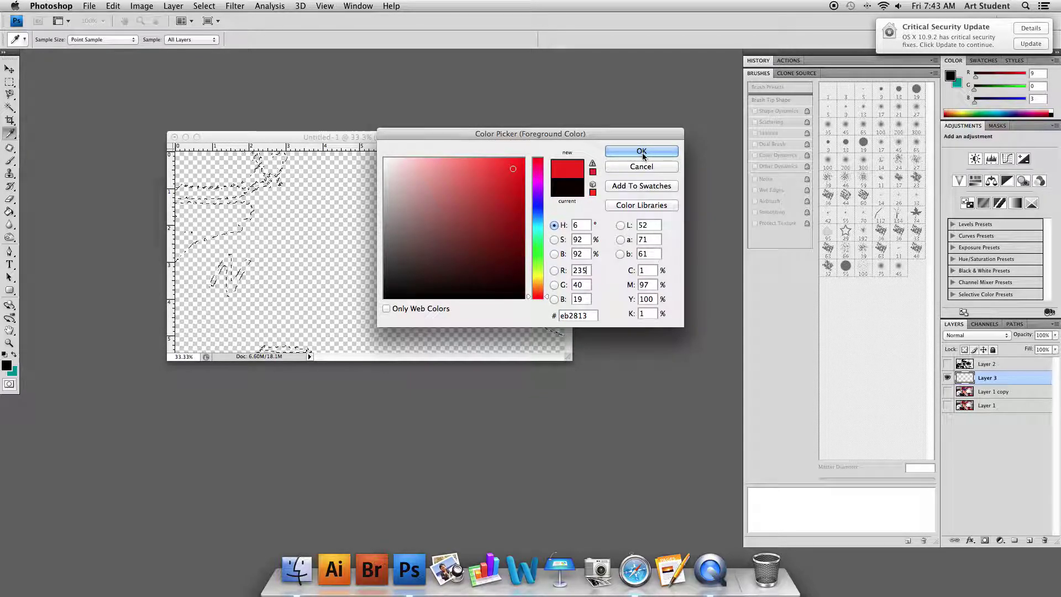
pyautogui.click(641, 152)
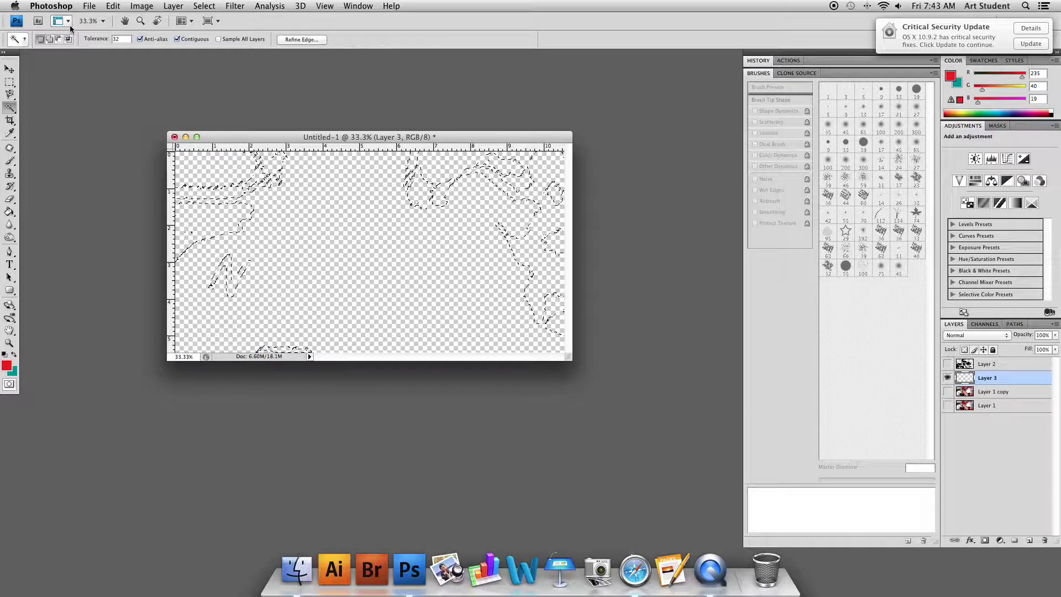
# Step: Choose the soft round 300 px brush and enlarge it to 700 px
pyautogui.click(9, 160)
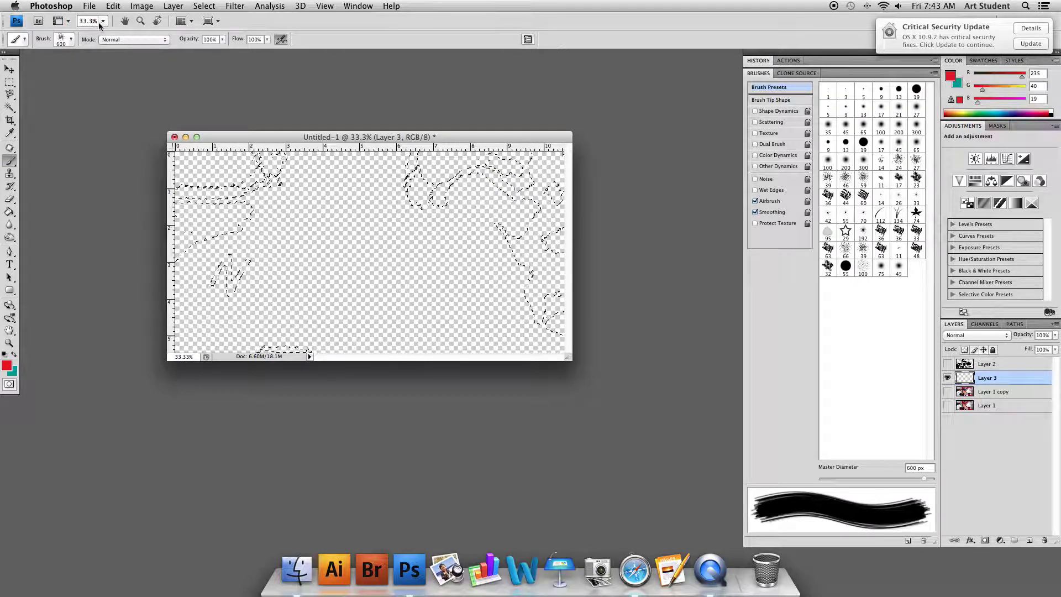
pyautogui.click(70, 39)
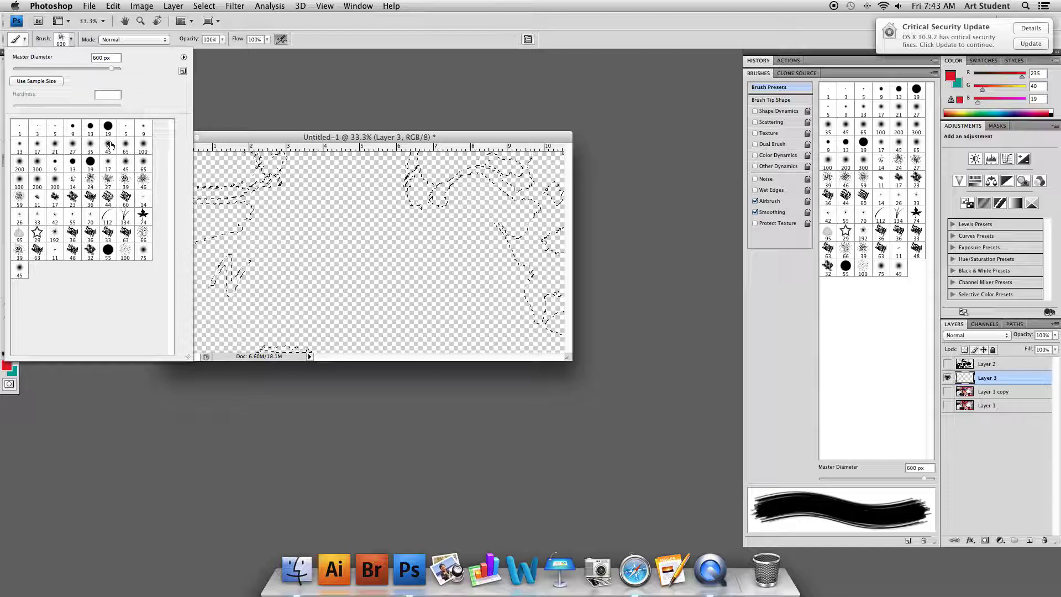
pyautogui.click(108, 162)
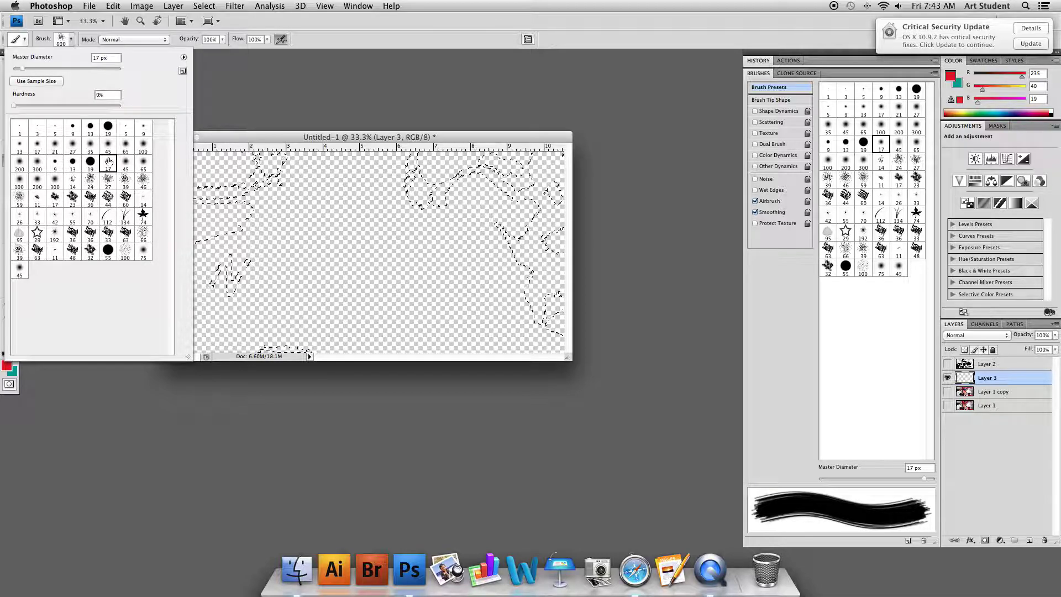
pyautogui.click(37, 166)
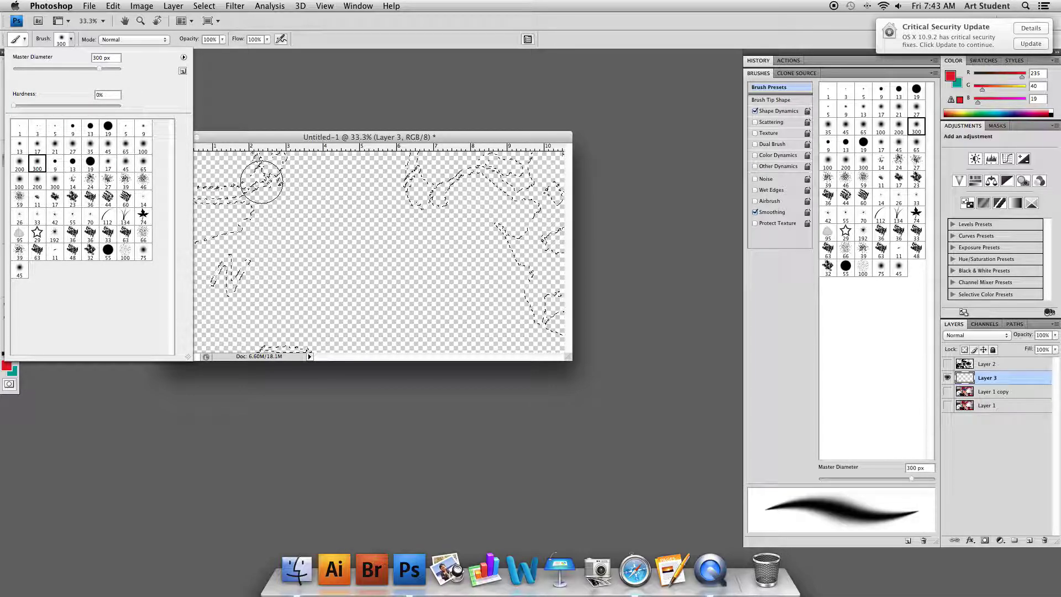
pyautogui.click(69, 42)
pyautogui.press(']')
pyautogui.press(']')
pyautogui.press(']')
pyautogui.press(']')
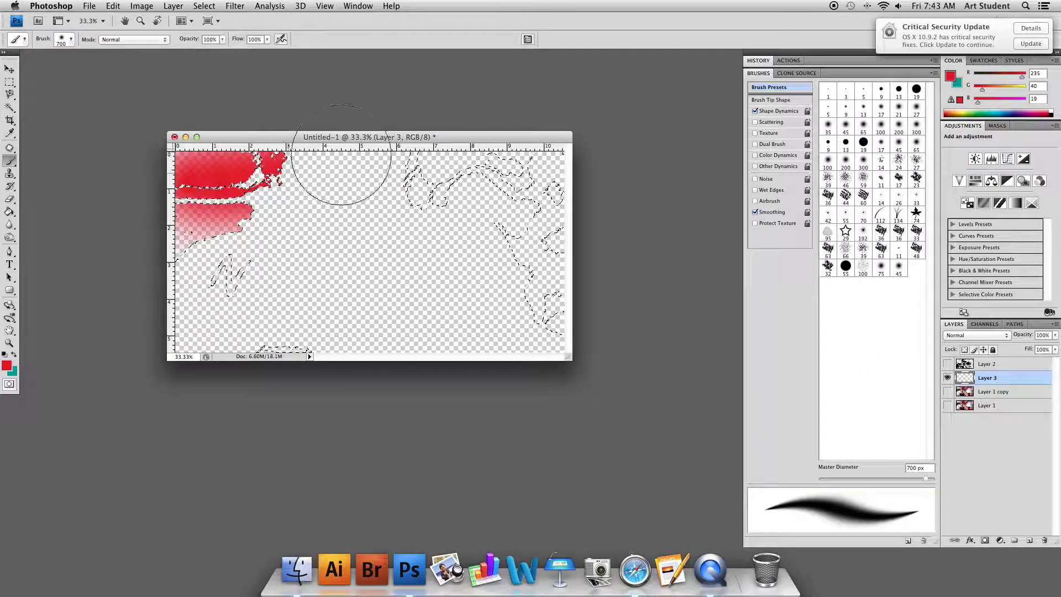
# Step: Paint the whole selected background area and the helmet's N solid red on Layer 3
pyautogui.moveTo(249, 351); pyautogui.dragTo(575, 331)
pyautogui.moveTo(557, 233)
pyautogui.mouseDown()
pyautogui.moveTo(521, 170)
pyautogui.moveTo(367, 177)
pyautogui.mouseUp()
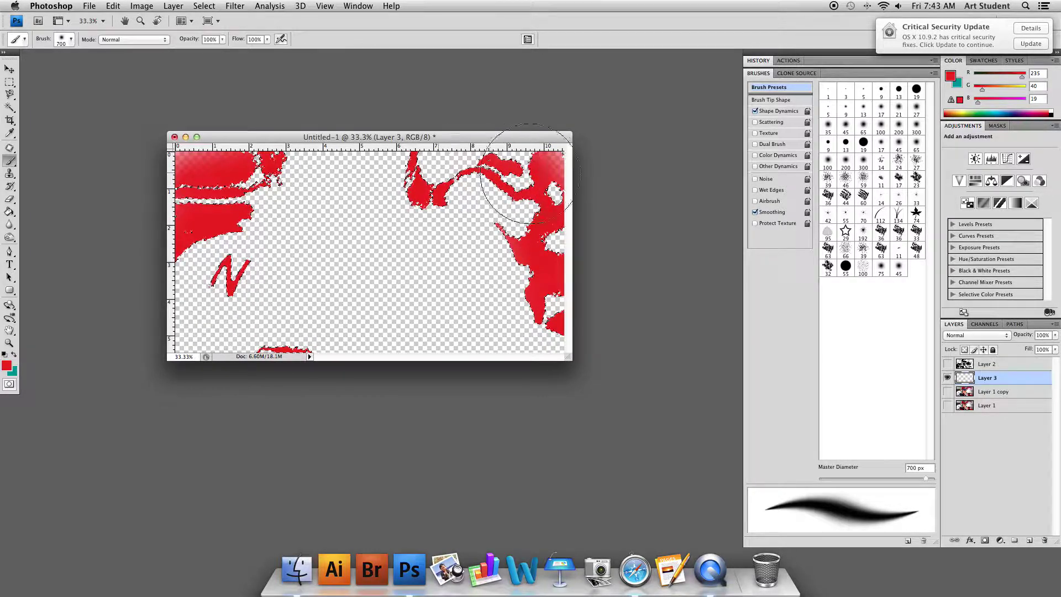
pyautogui.moveTo(443, 178)
pyautogui.mouseDown()
pyautogui.moveTo(282, 121)
pyautogui.moveTo(240, 139)
pyautogui.mouseUp()
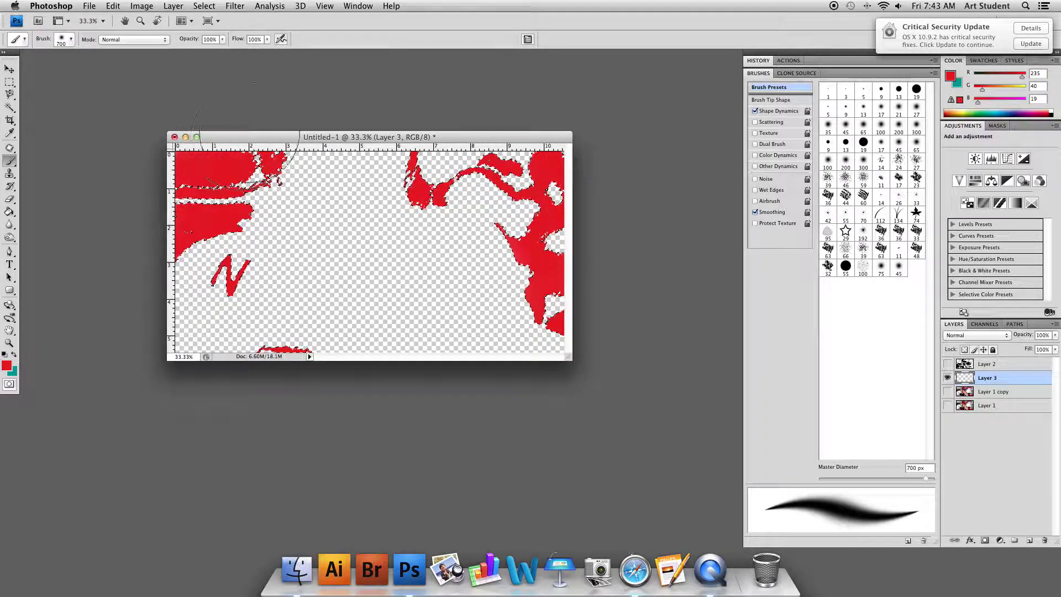
# Step: Save the selection as a new channel named "Bkgrd 1"
pyautogui.click(212, 7)
pyautogui.click(217, 224)
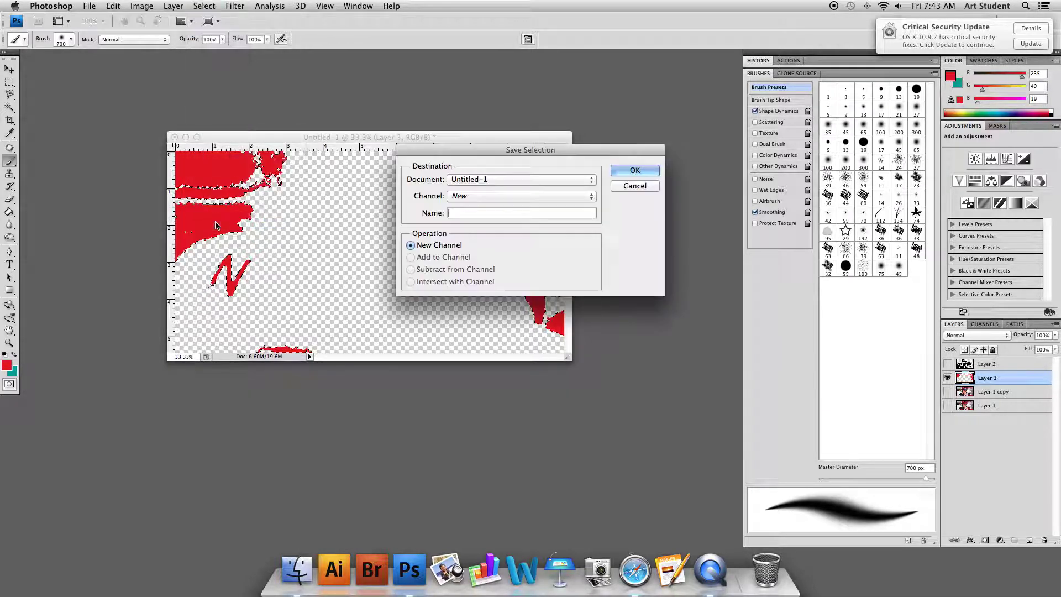
pyautogui.write('B')
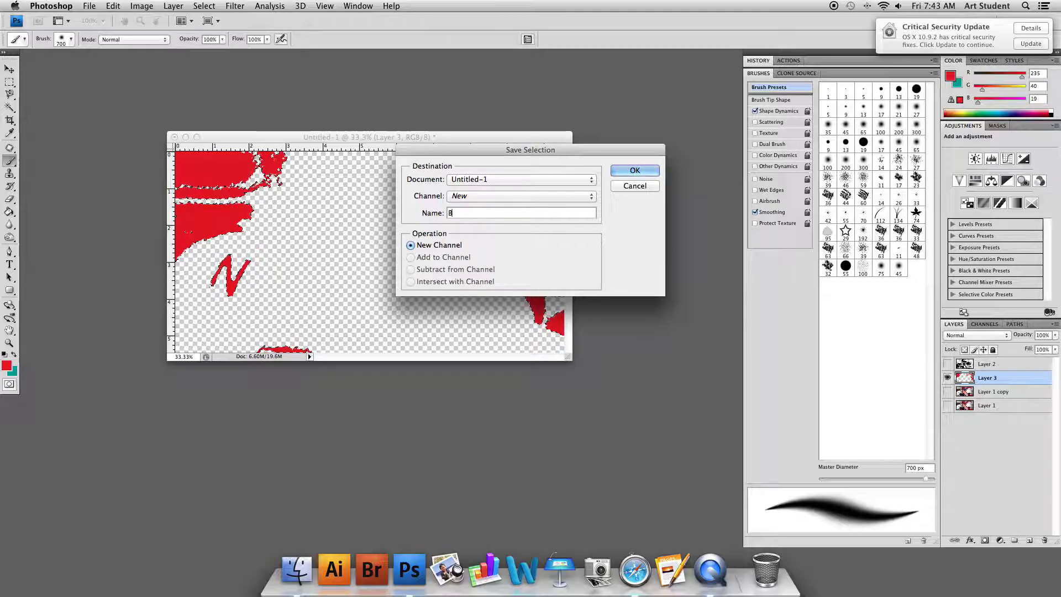
pyautogui.write('kgrd 1')
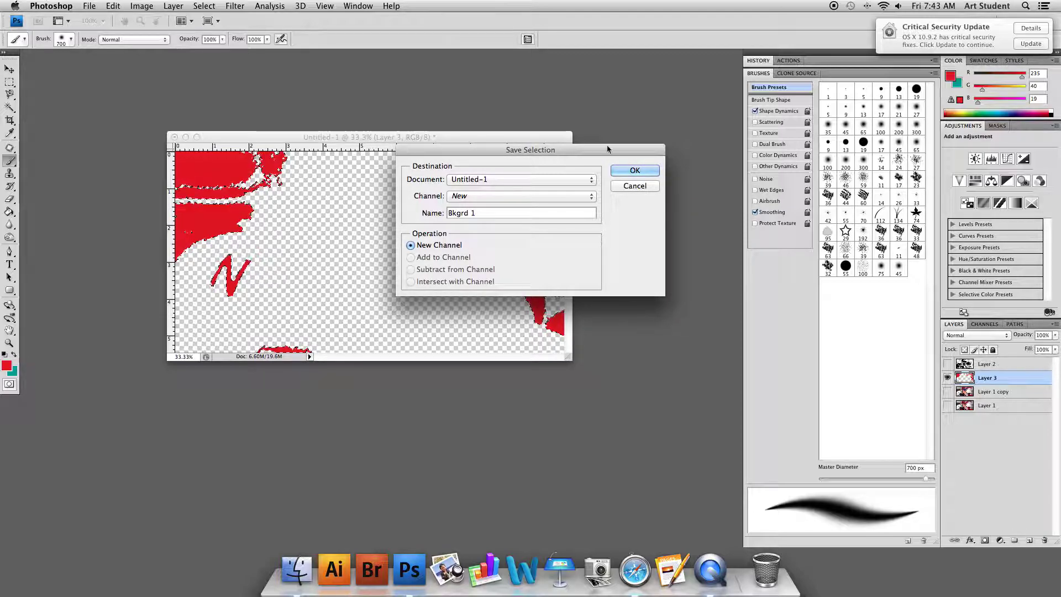
pyautogui.click(652, 173)
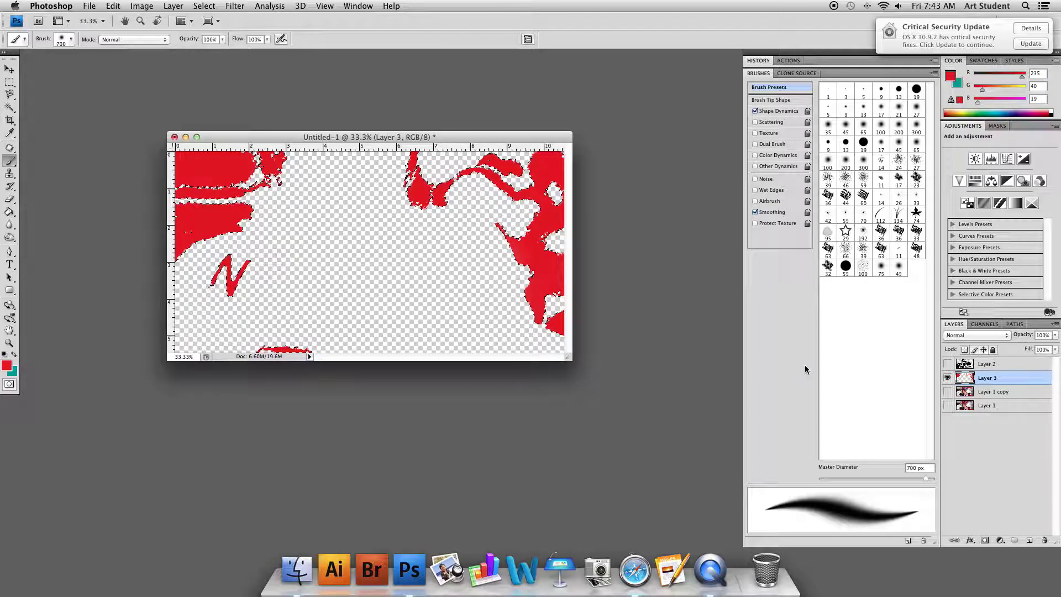
# Step: Show the black Layer 2 together with the red-painted Layer 3
pyautogui.click(948, 364)
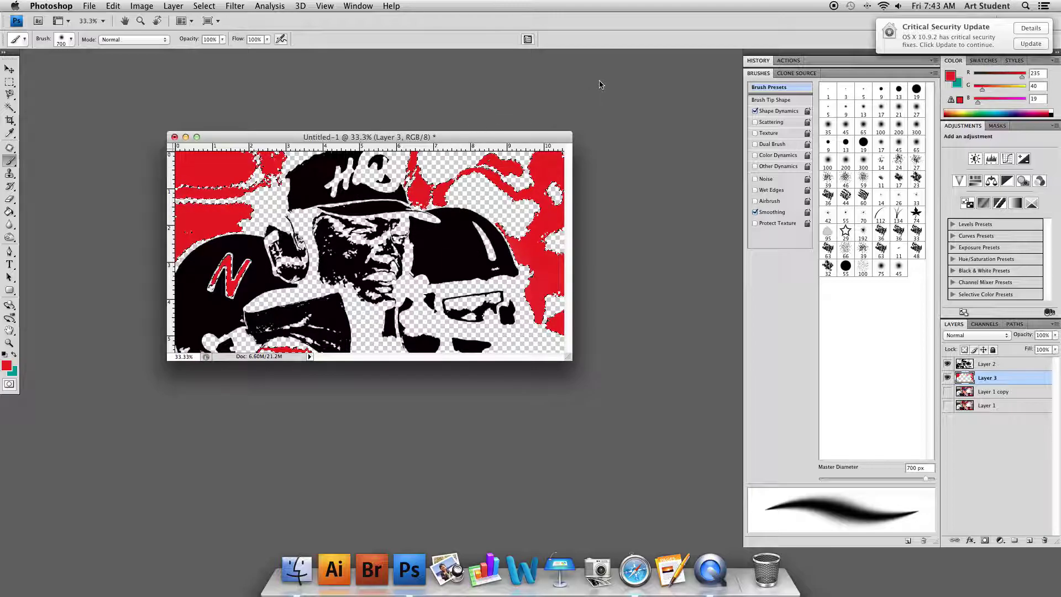
pyautogui.press('super+plus')
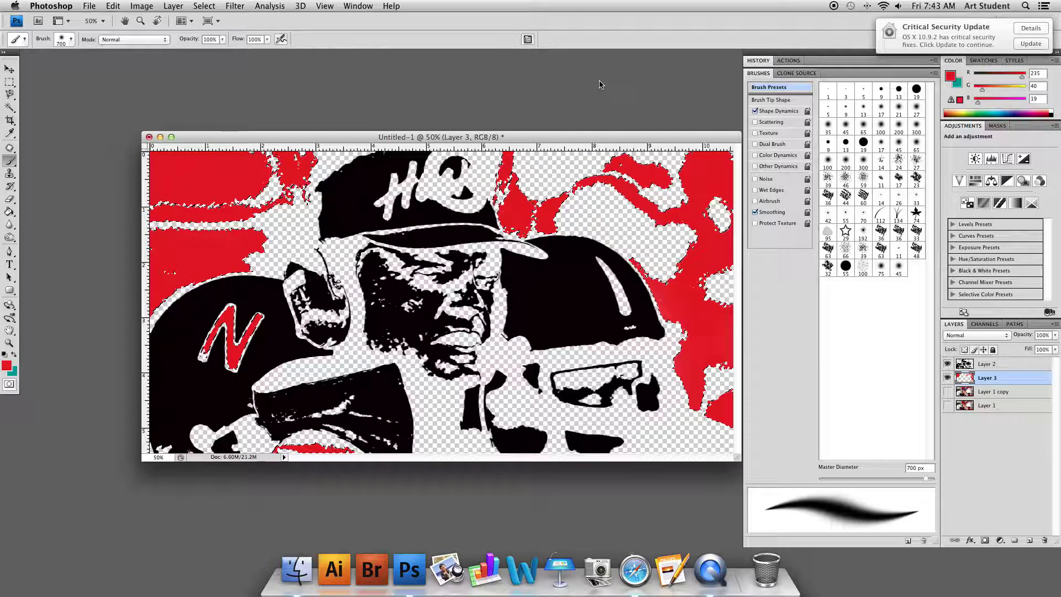